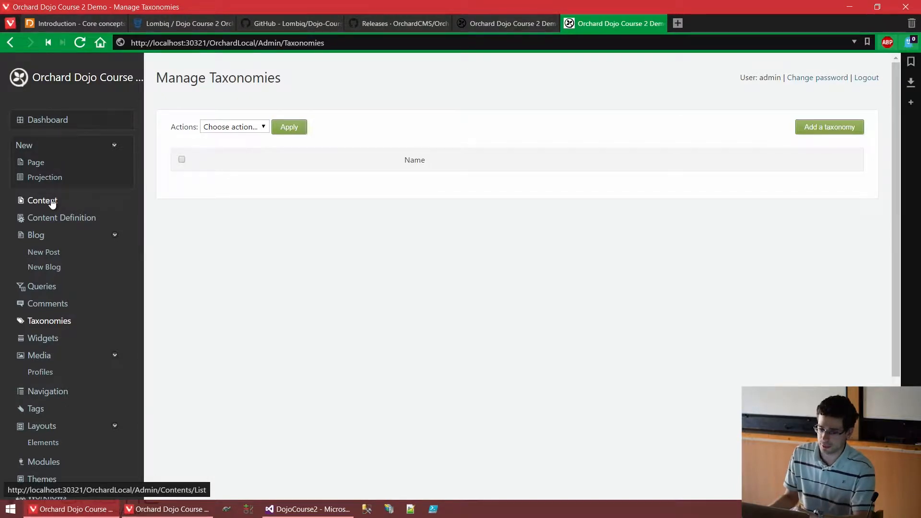
- Create a new content type with the display name and content type ID Student
left_click(72, 222)
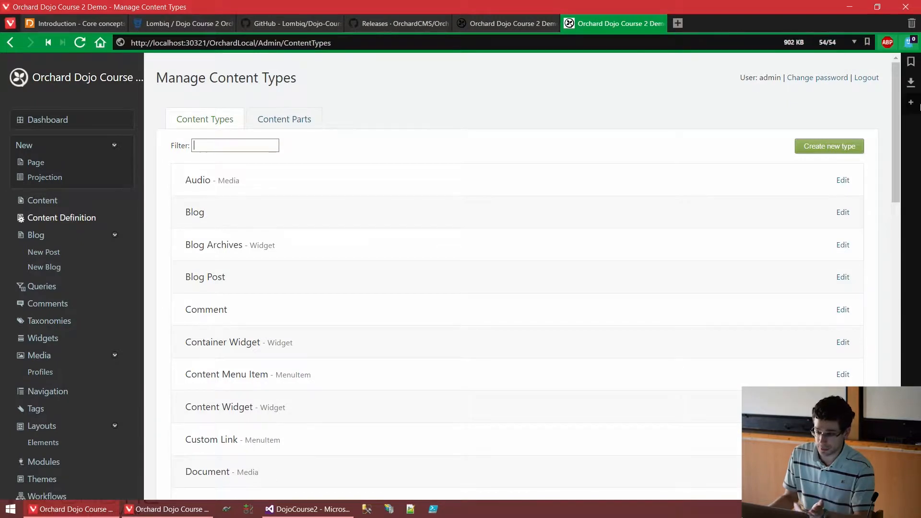
left_click(841, 145)
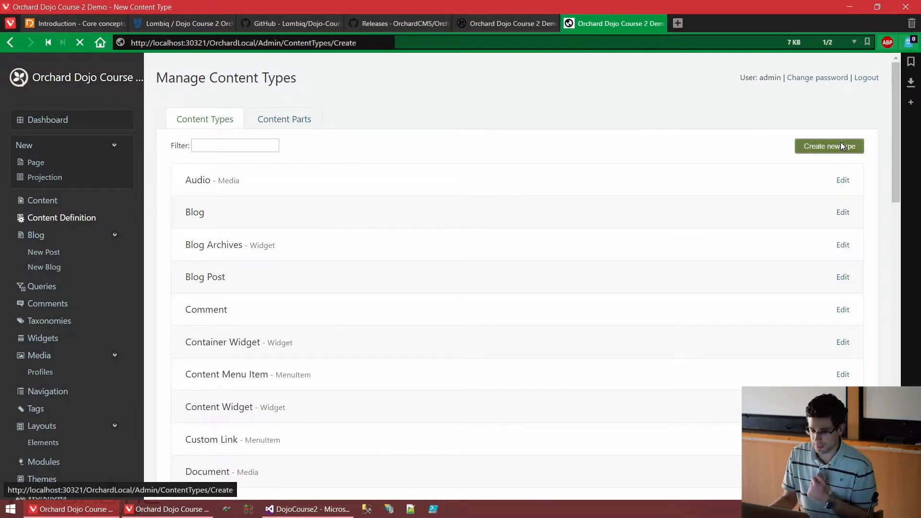
type("Steu")
key("BackSpace")
type("ud")
key("BackSpace")
key("BackSpace")
type("dent")
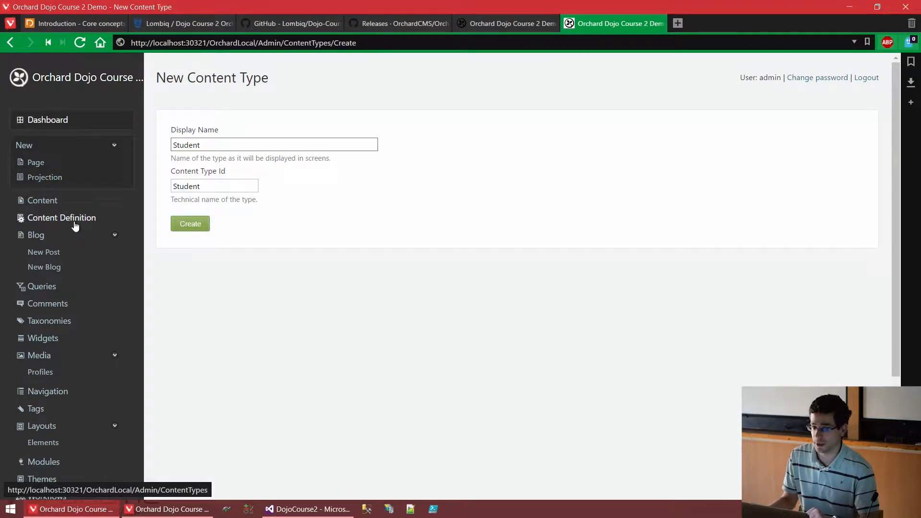
left_click(185, 222)
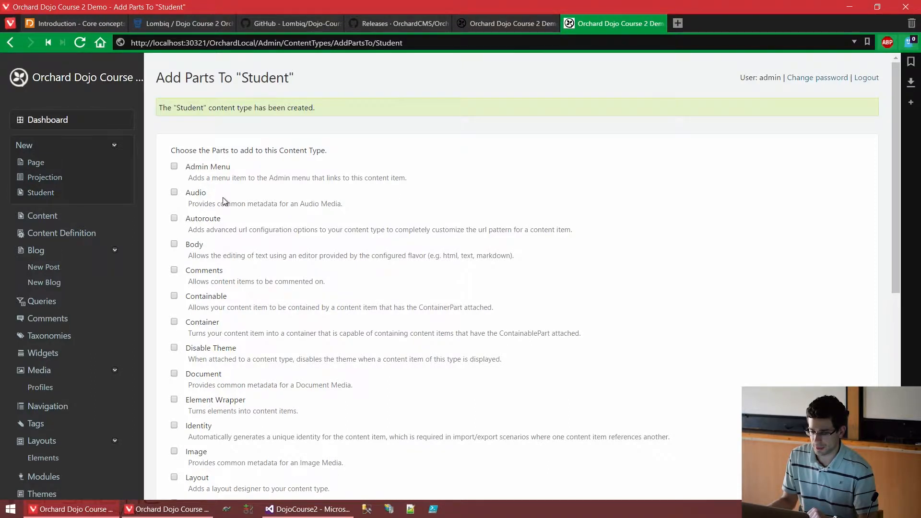
- Add the Title part to the Student content type and save the selection
scroll(223, 197, "down", 1)
scroll(223, 198, "down", 1)
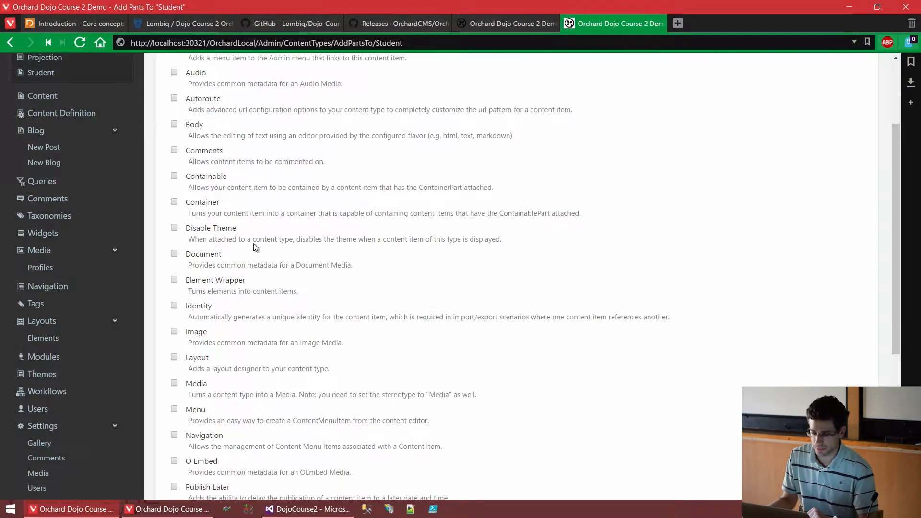
scroll(257, 246, "down", 3)
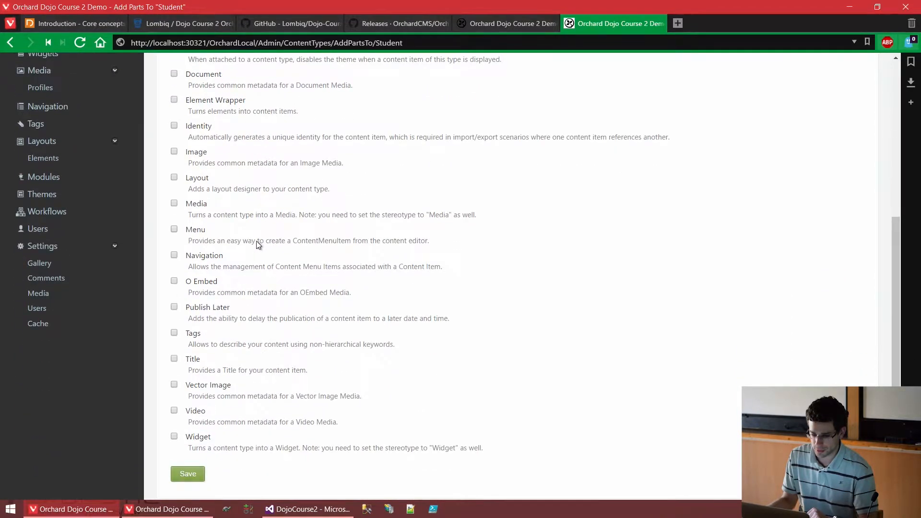
left_click(196, 362)
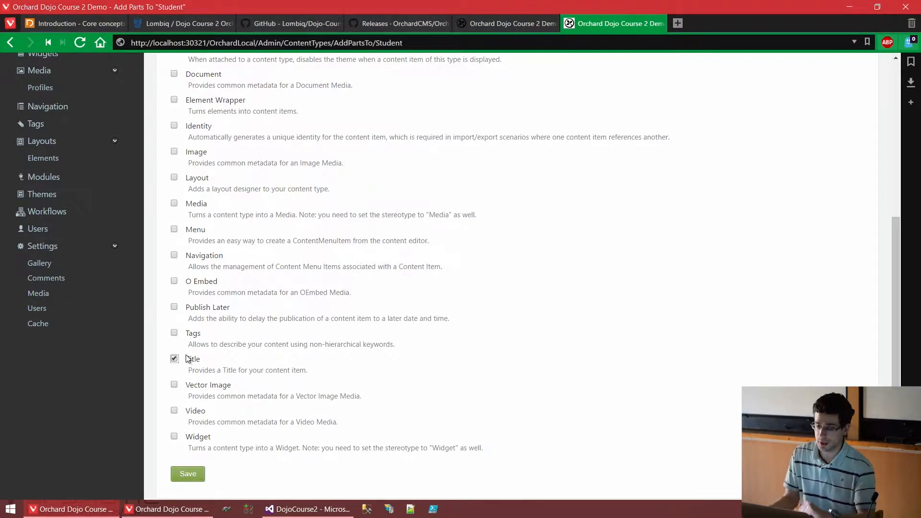
scroll(174, 296, "up", 6)
left_click(174, 297)
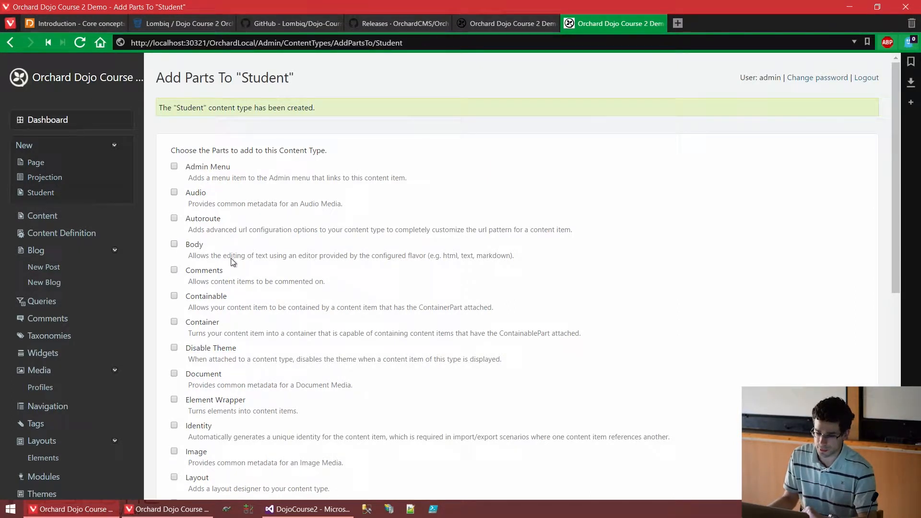
scroll(231, 258, "down", 8)
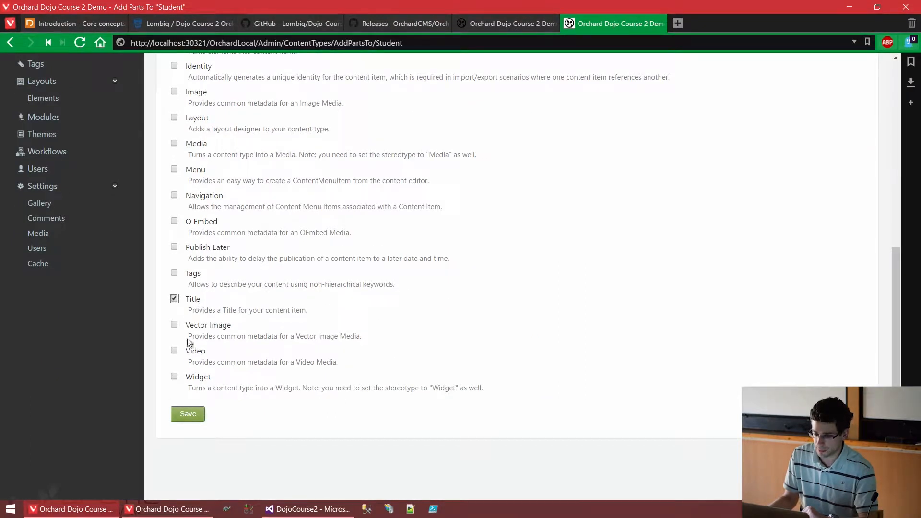
left_click(188, 419)
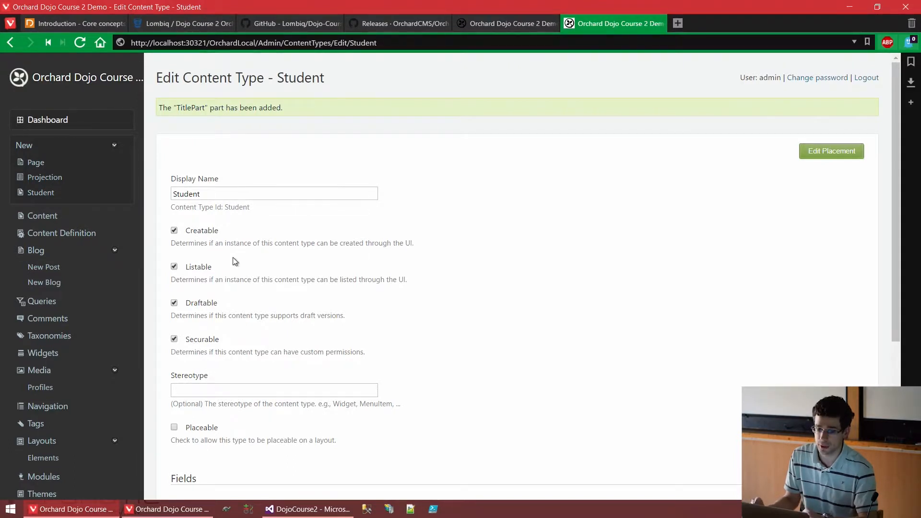
- Create and save a new taxonomy titled Major, keeping admin as its owner
scroll(235, 262, "down", 3)
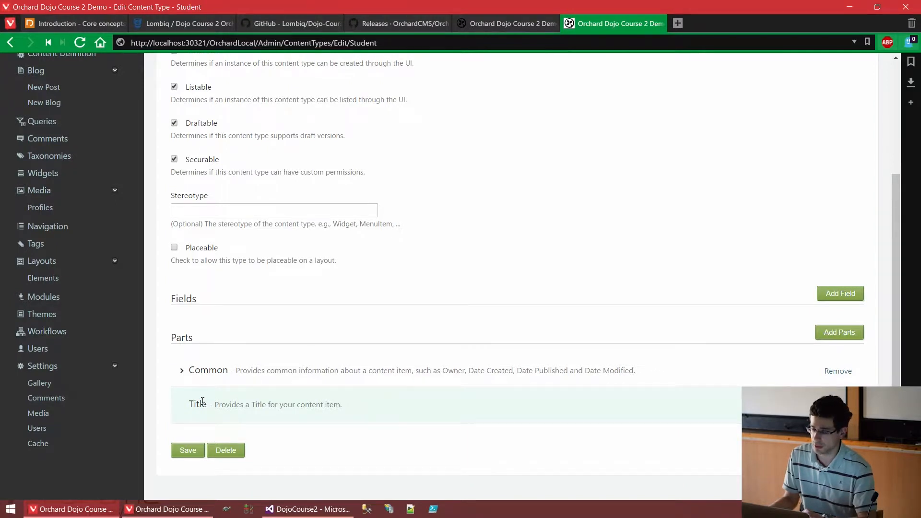
scroll(203, 401, "up", 4)
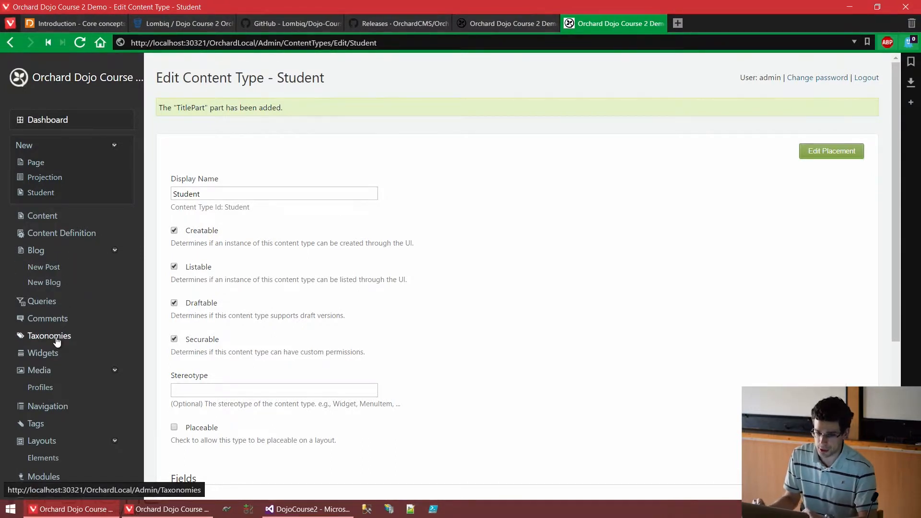
left_click(58, 342)
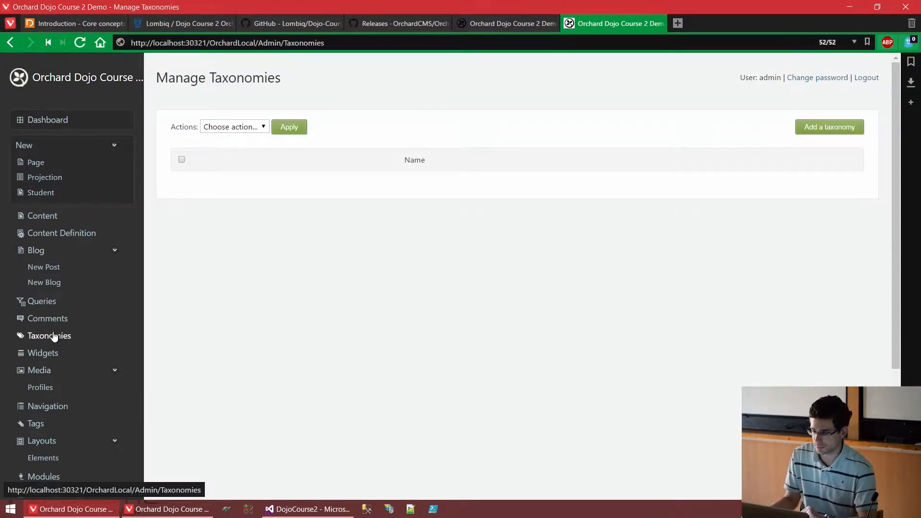
left_click(833, 131)
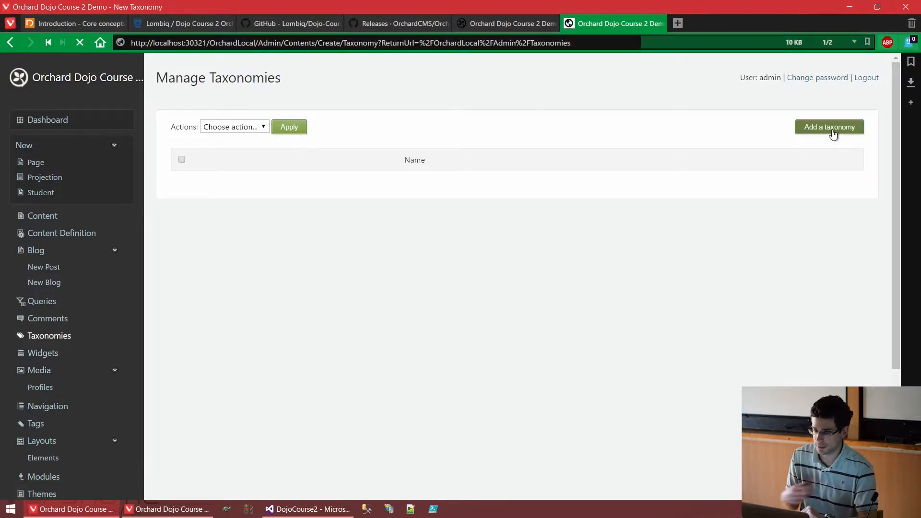
left_click(751, 147)
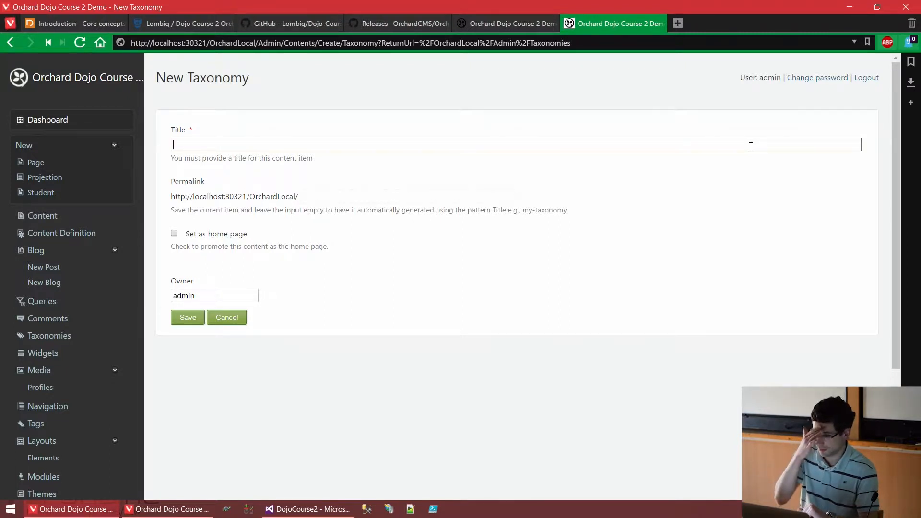
type("Major")
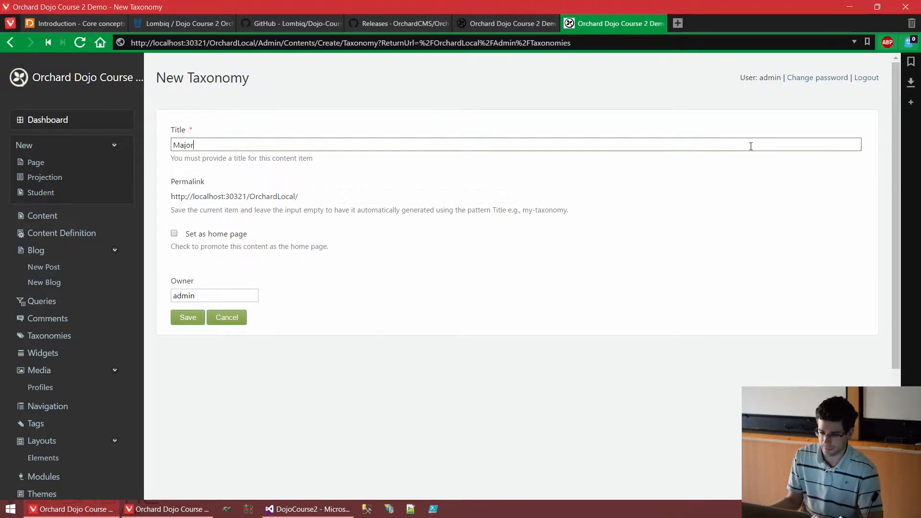
left_click(198, 322)
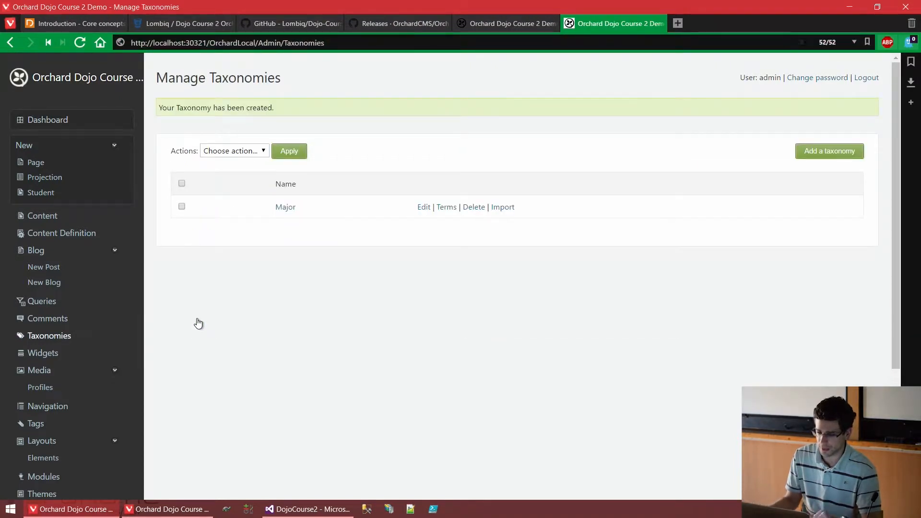
- Add a selectable term titled Computer Science to the Major taxonomy and save it
left_click(287, 208)
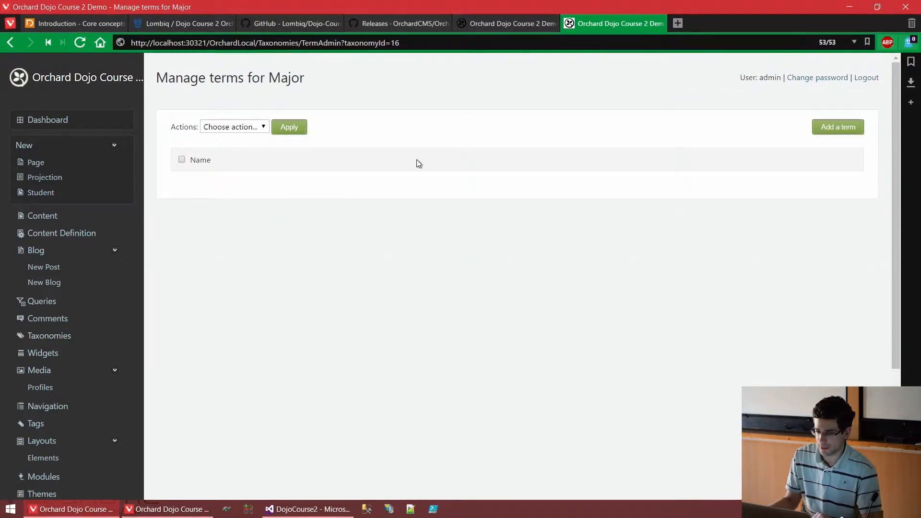
left_click(848, 128)
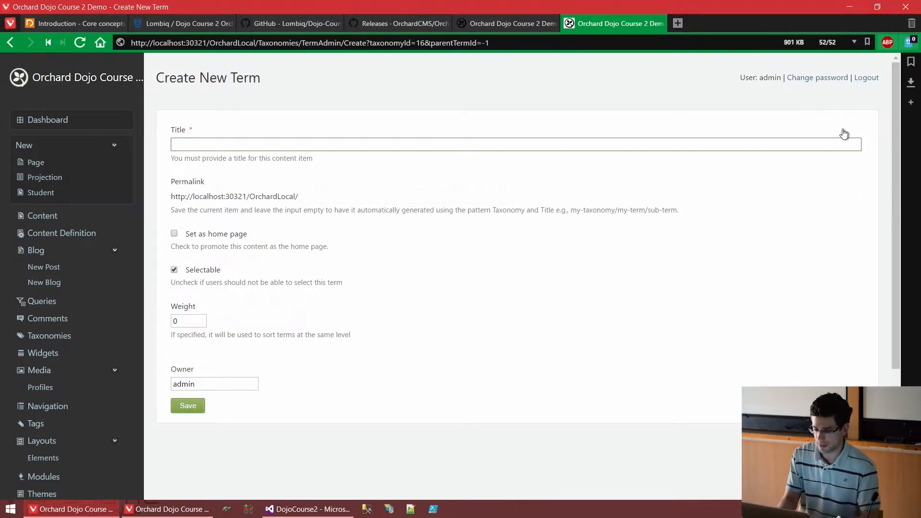
type("Software")
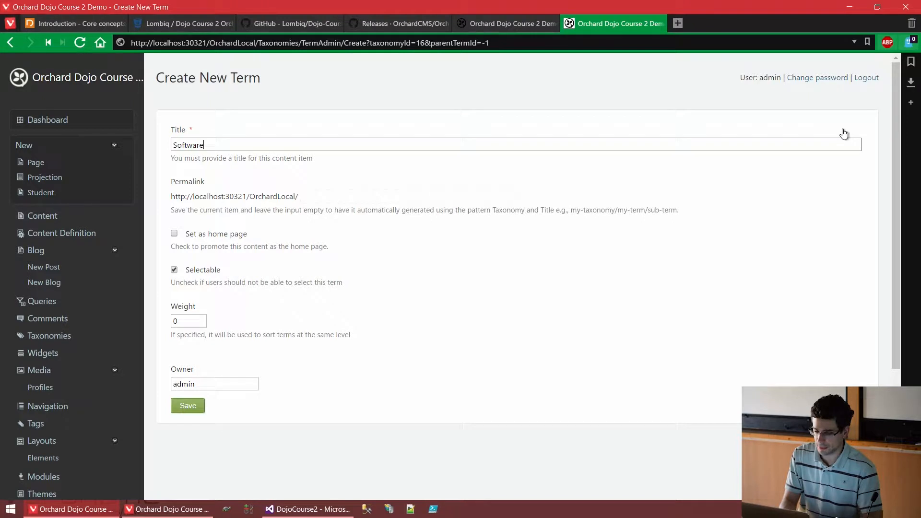
key("BackSpace")
key("BackSpace")
key("BackSpace")
key("BackSpace")
key("BackSpace")
type("Computer Science")
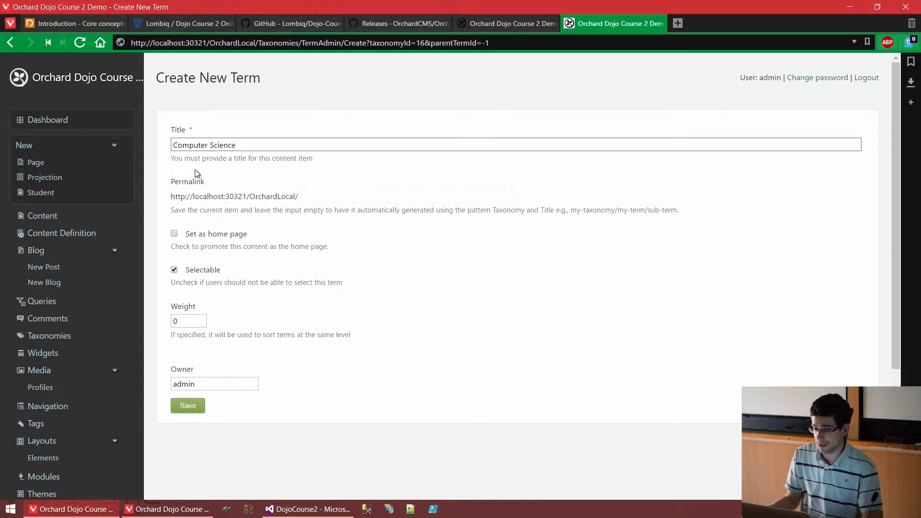
left_click_drag(158, 130, 187, 131)
double_click(185, 183)
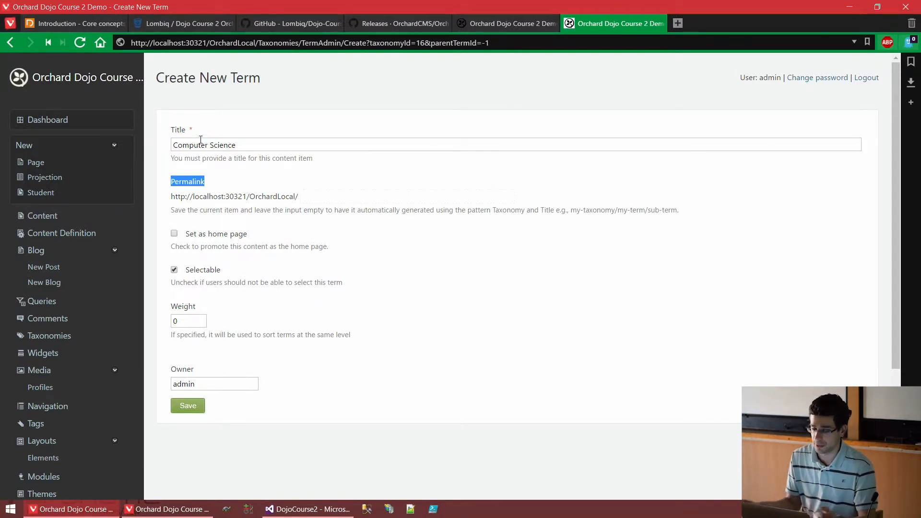
left_click(189, 409)
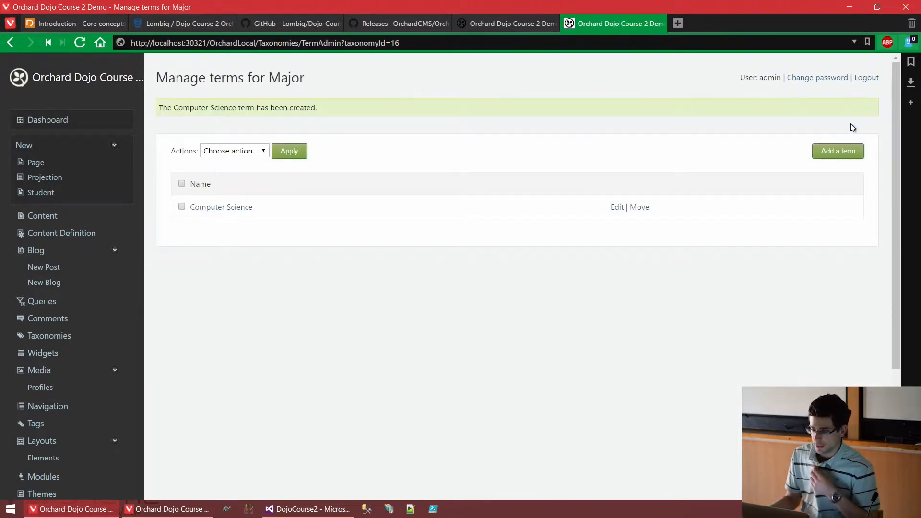
- Add a second term titled Particle physics to the Major taxonomy with no parent term, and save it
left_click(847, 145)
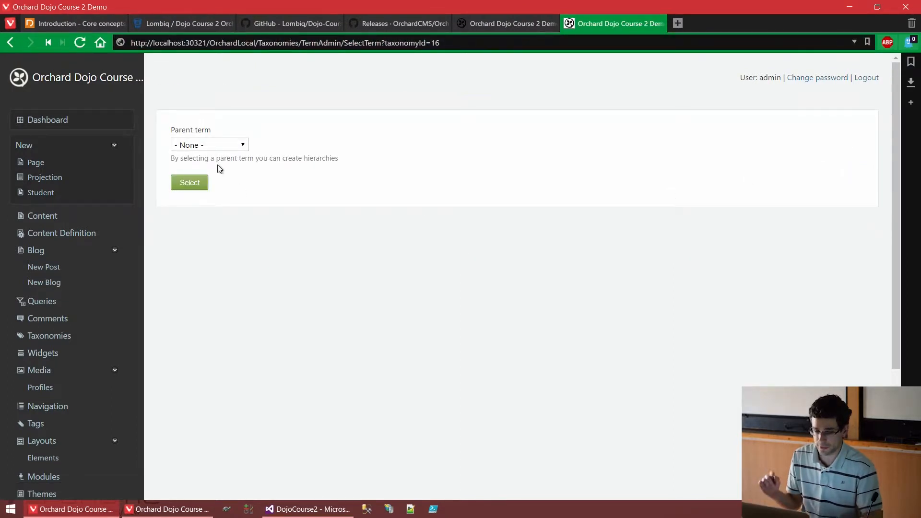
left_click(223, 146)
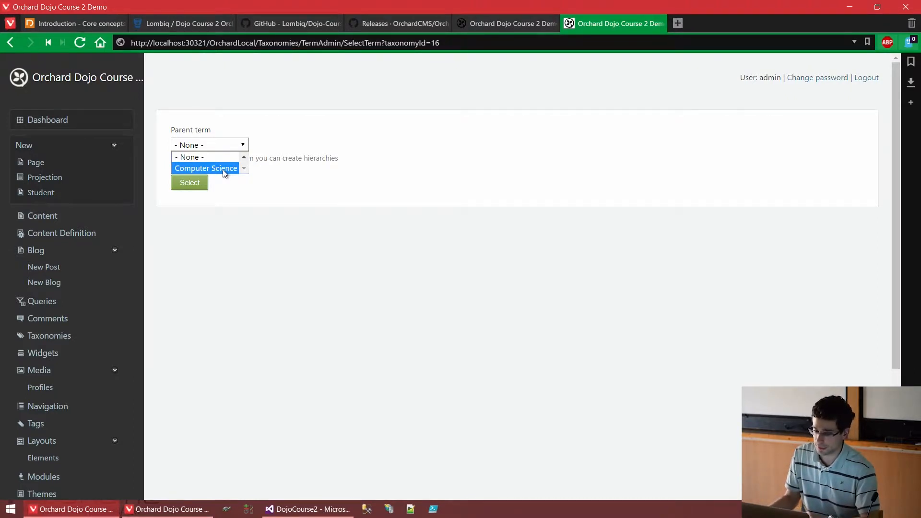
left_click(222, 198)
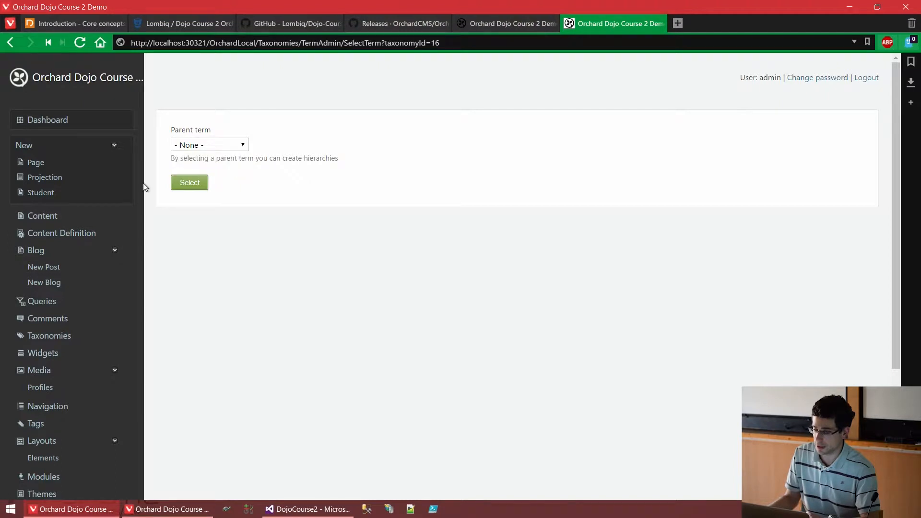
left_click(188, 183)
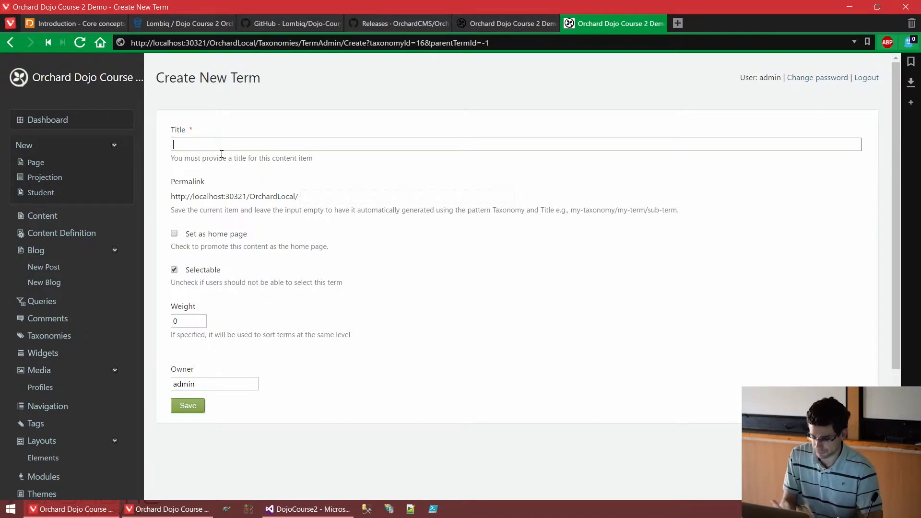
left_click(269, 143)
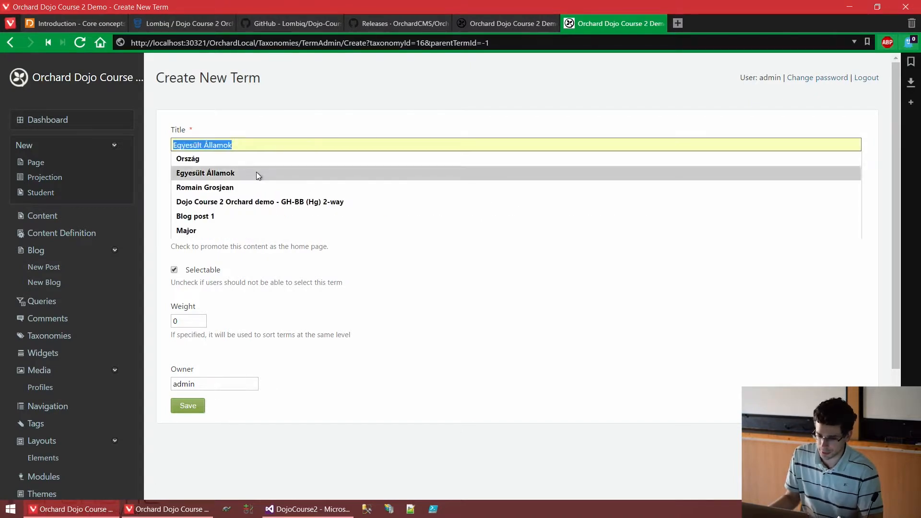
left_click(272, 142)
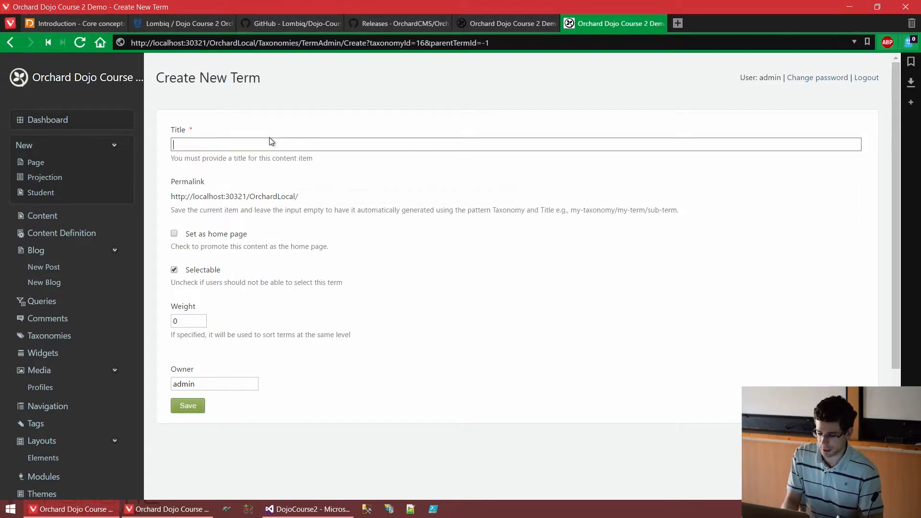
type("Particle phs")
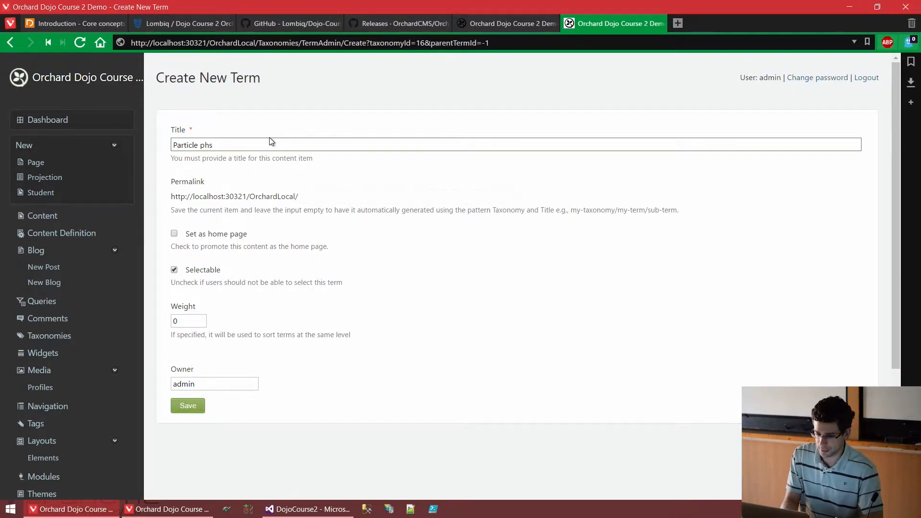
key("BackSpace")
type("ysics")
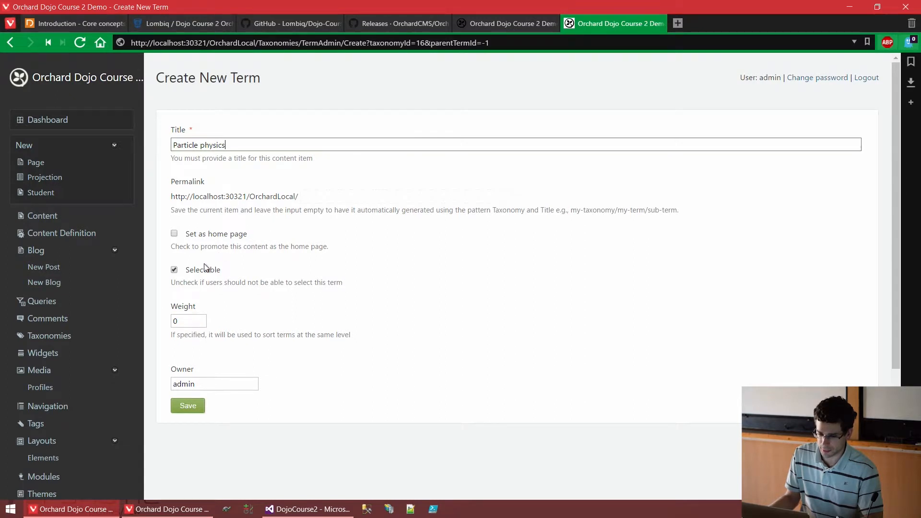
left_click(187, 405)
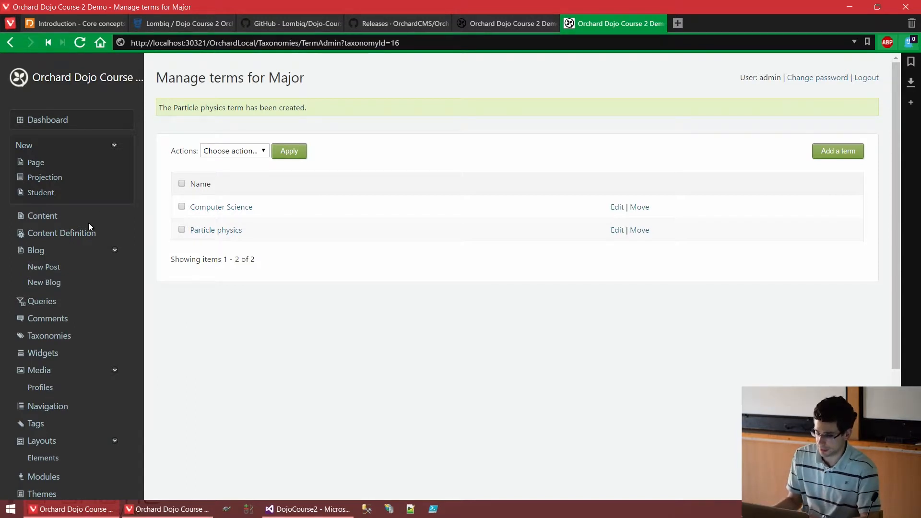
- Filter the content types by "stude" and open the Student type's definition for editing
left_click(77, 234)
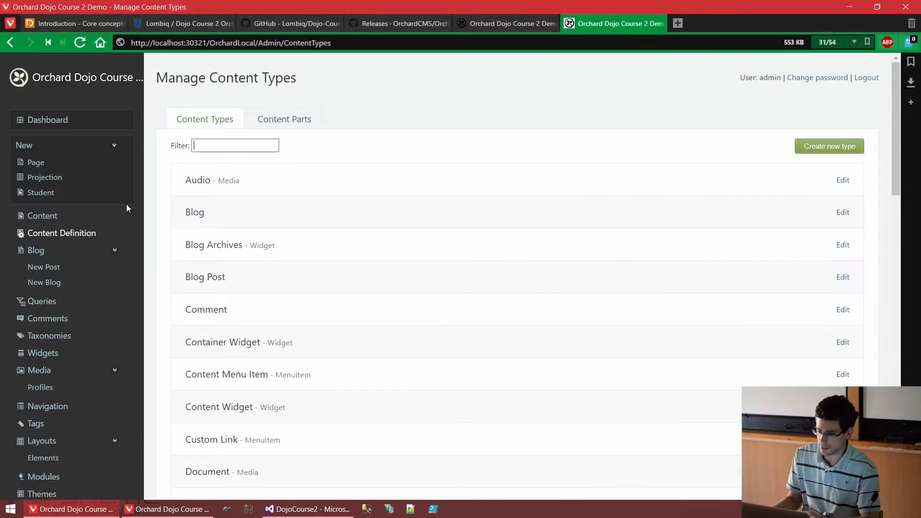
type("stude")
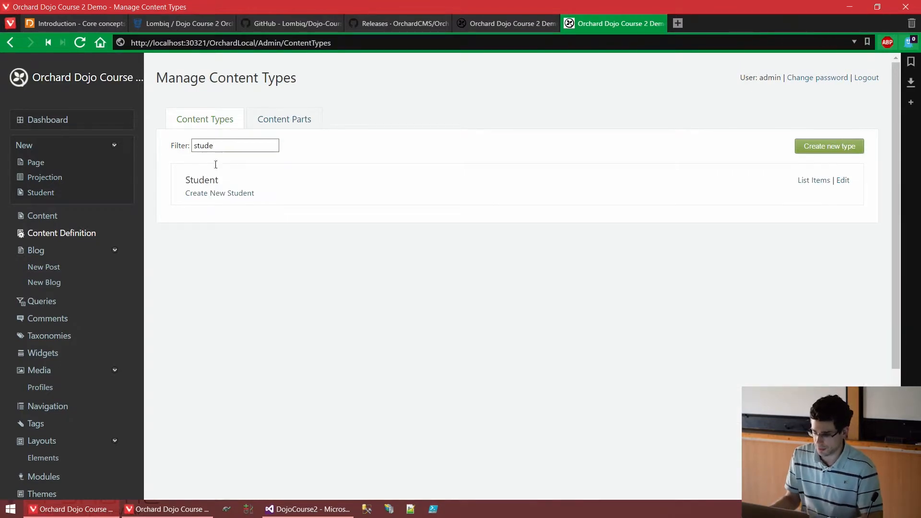
left_click(843, 179)
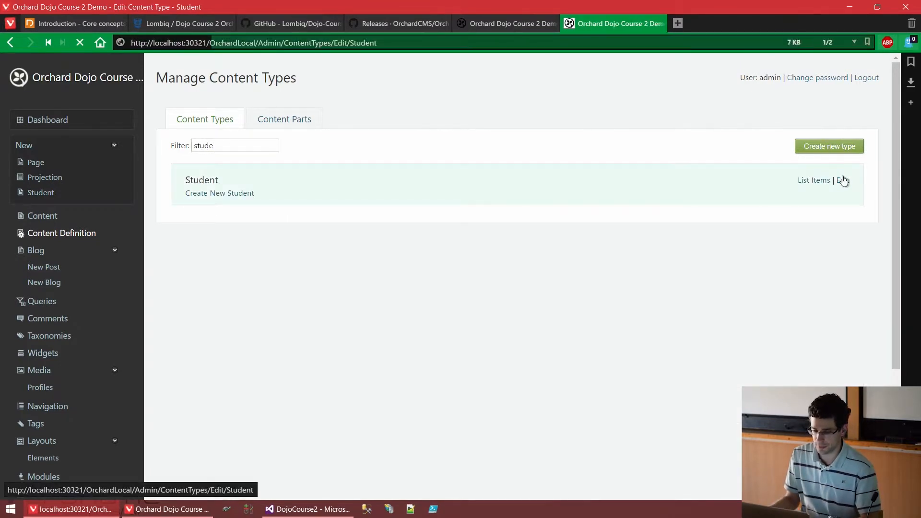
- Add a Taxonomy Field with the display name and technical name Major to the Student content type and save it
scroll(836, 179, "down", 3)
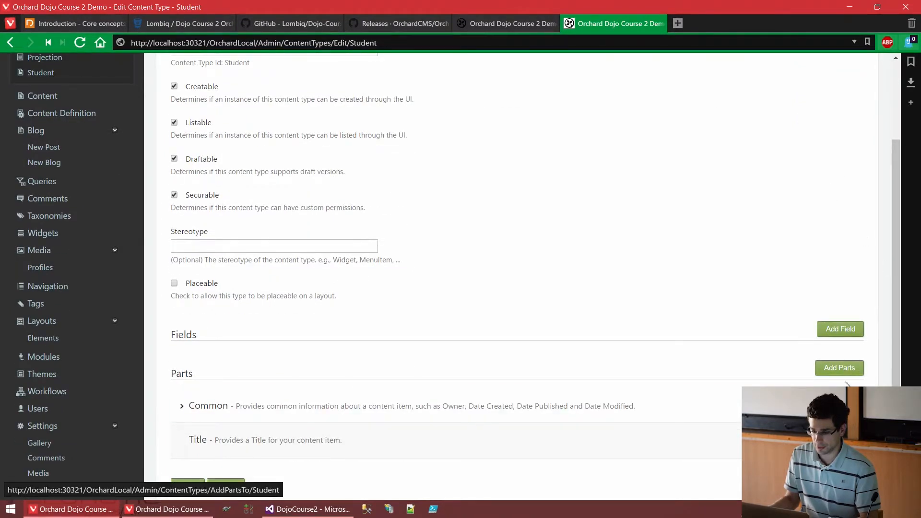
left_click(859, 329)
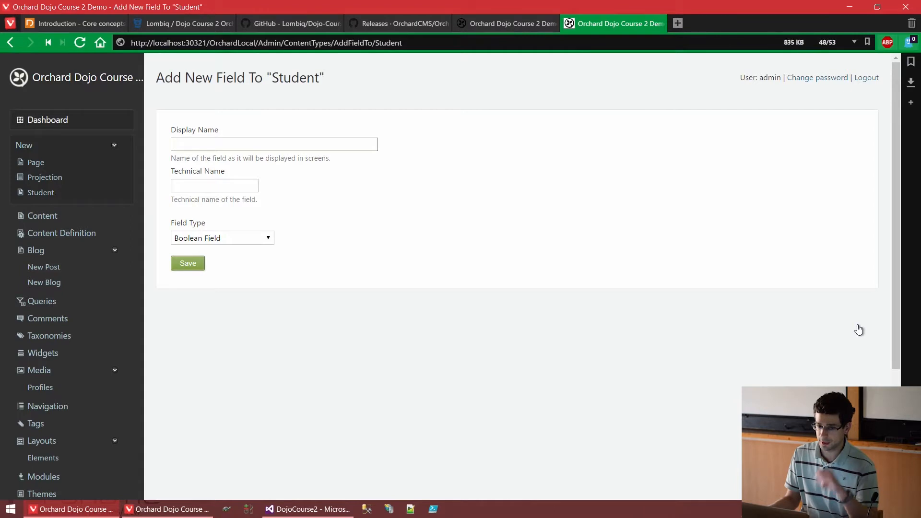
left_click(256, 238)
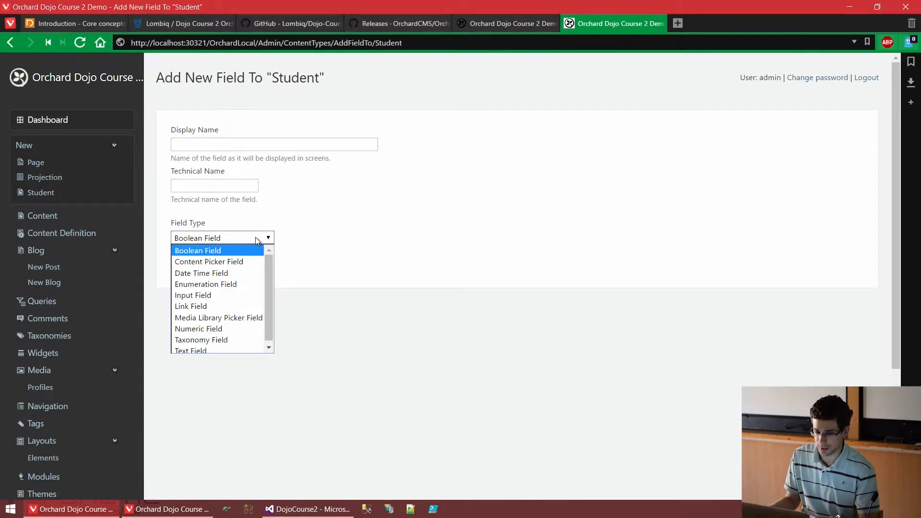
left_click(227, 341)
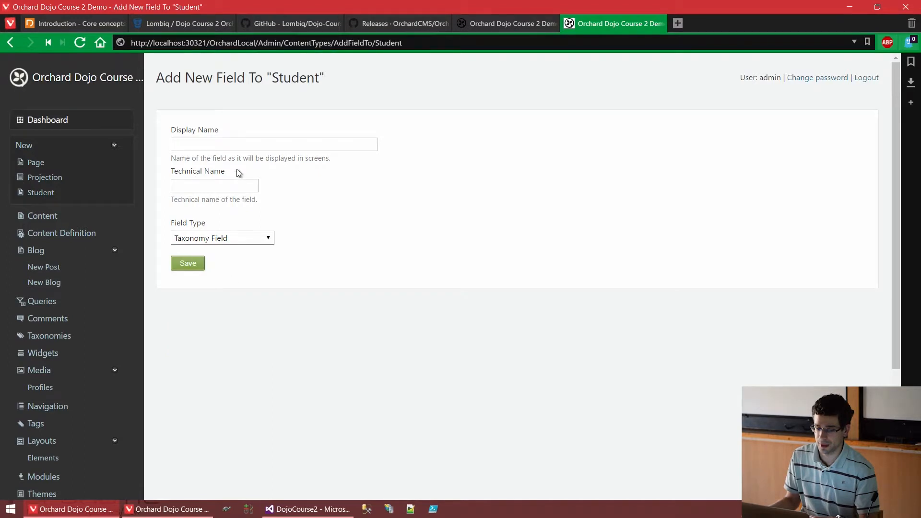
left_click(237, 145)
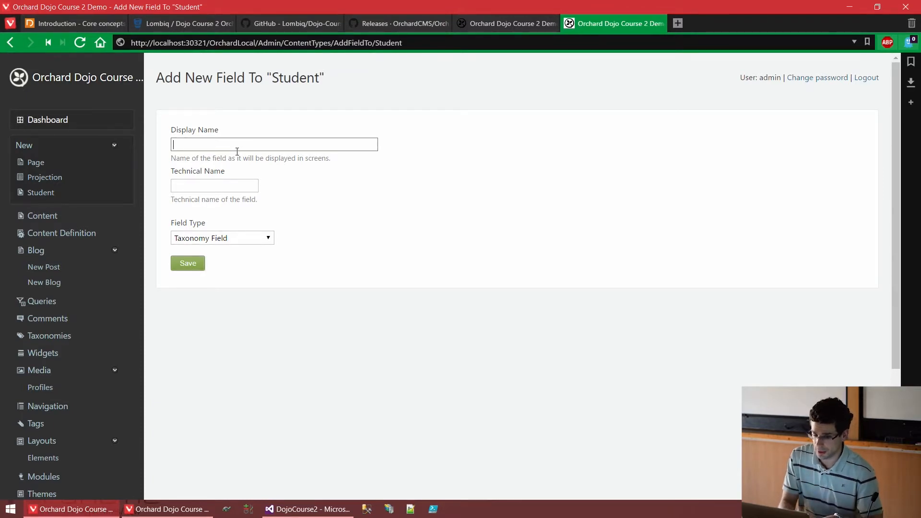
type("ajor")
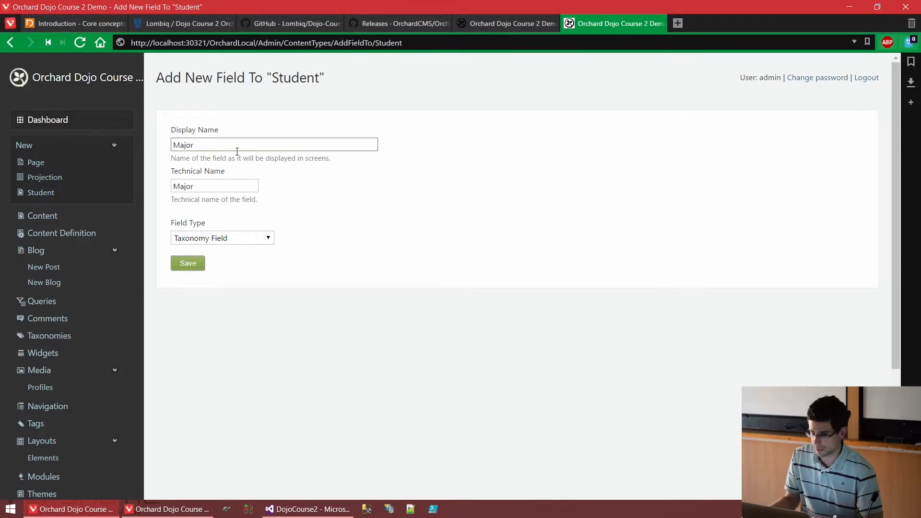
left_click(194, 263)
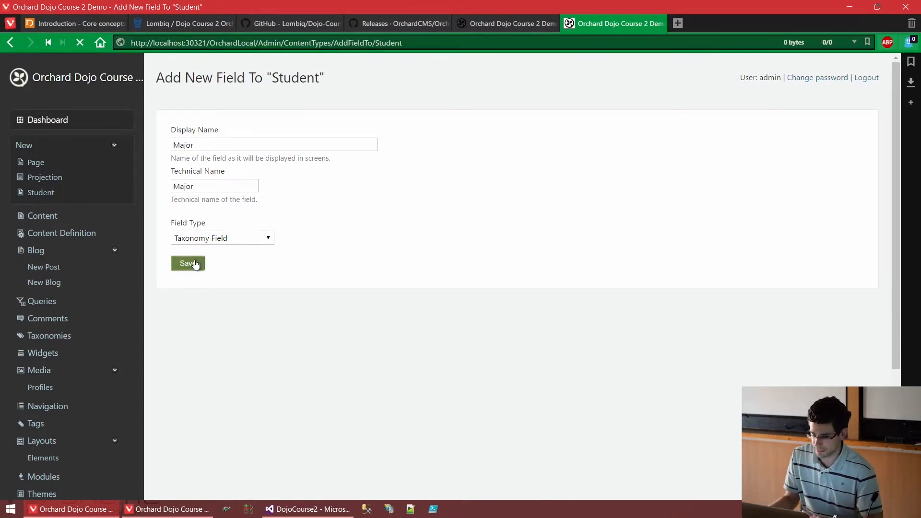
- Expand the Student type's Major field settings and select Major as its taxonomy
scroll(224, 243, "down", 3)
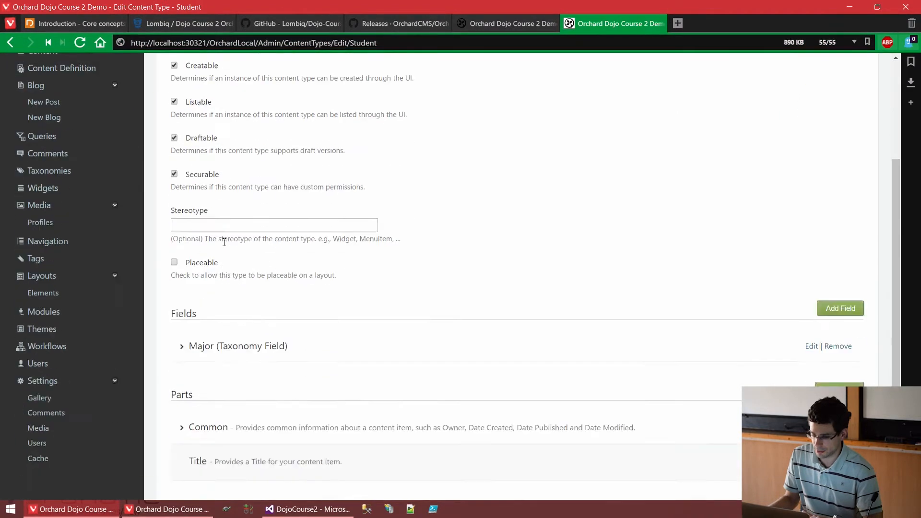
scroll(224, 242, "down", 2)
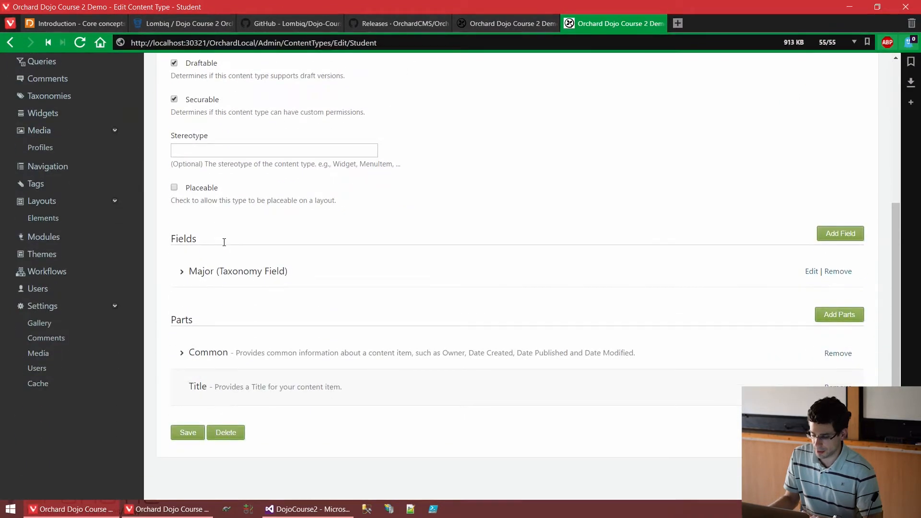
left_click(188, 272)
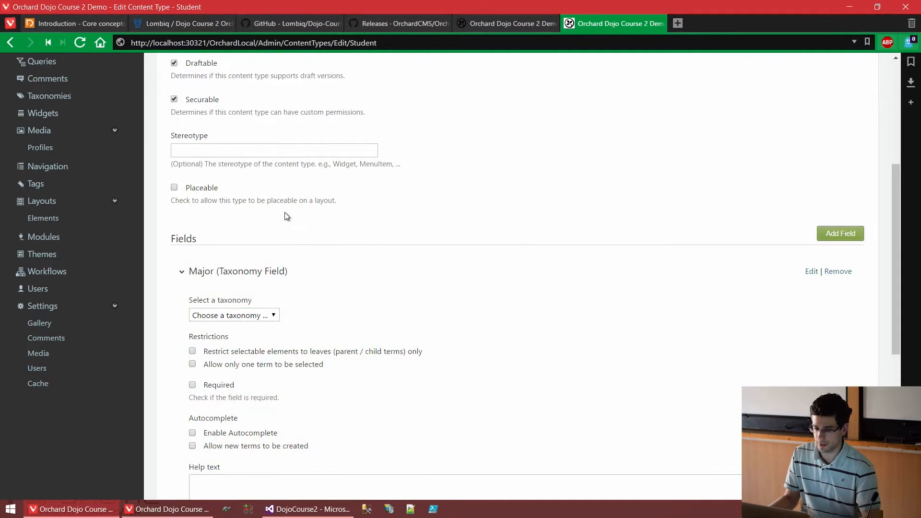
scroll(293, 206, "down", 1)
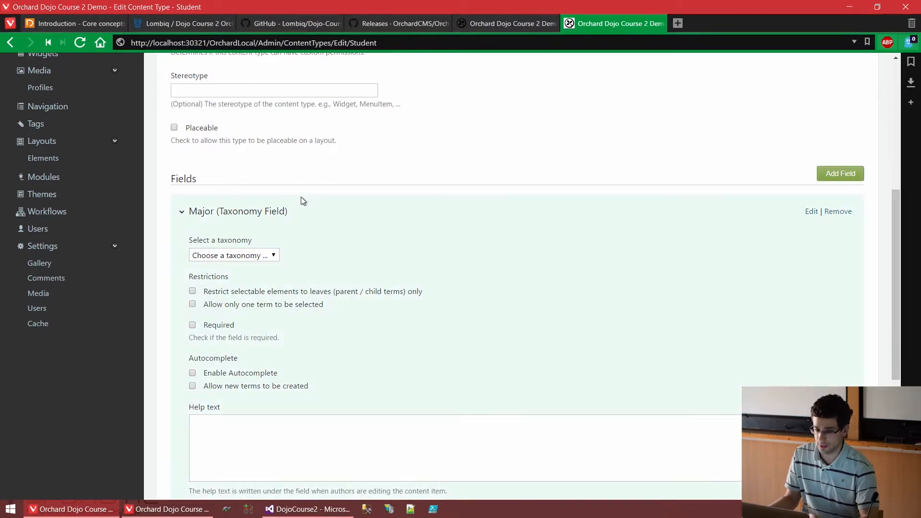
scroll(302, 200, "down", 1)
left_click(271, 196)
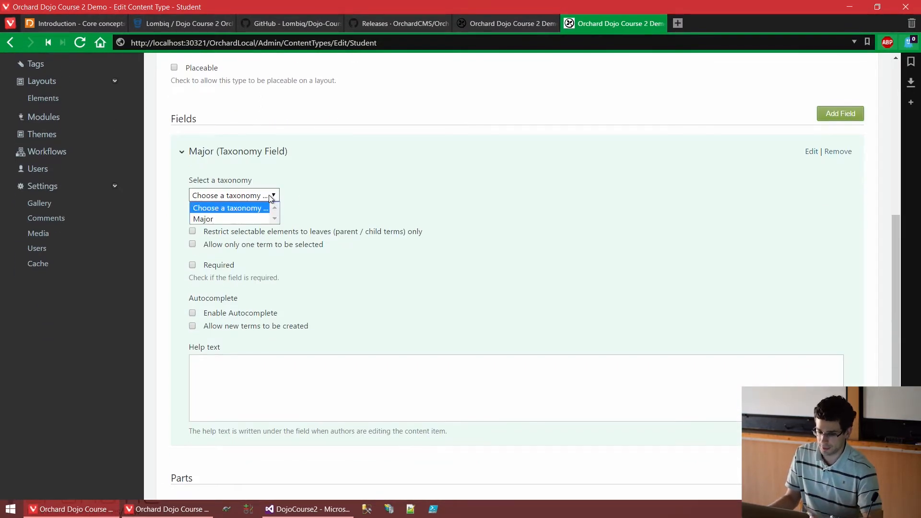
left_click(222, 219)
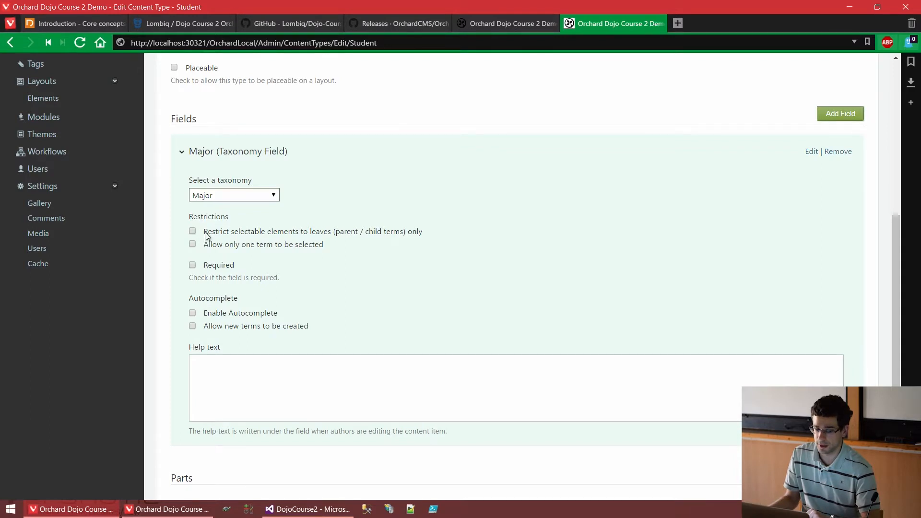
- Try enabling autocomplete and the creation of new terms for the Major field, and turn both options off again
left_click_drag(207, 233, 407, 234)
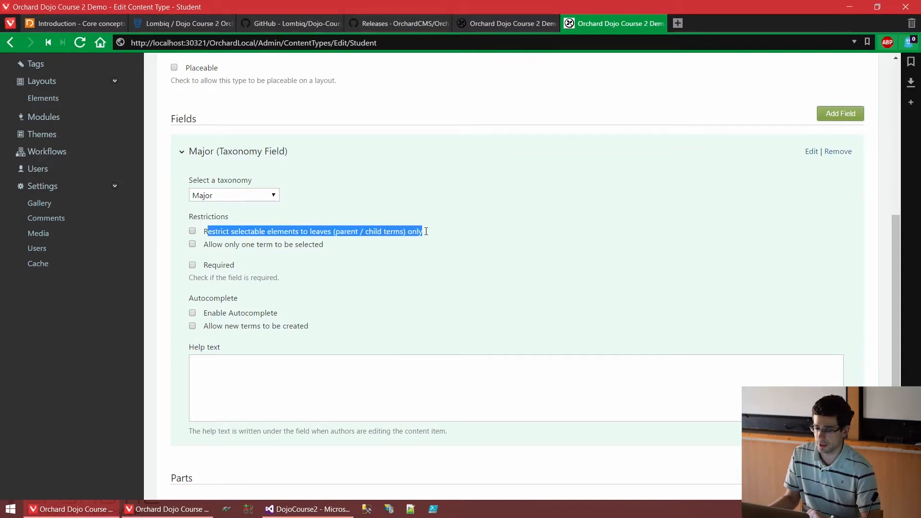
left_click(426, 231)
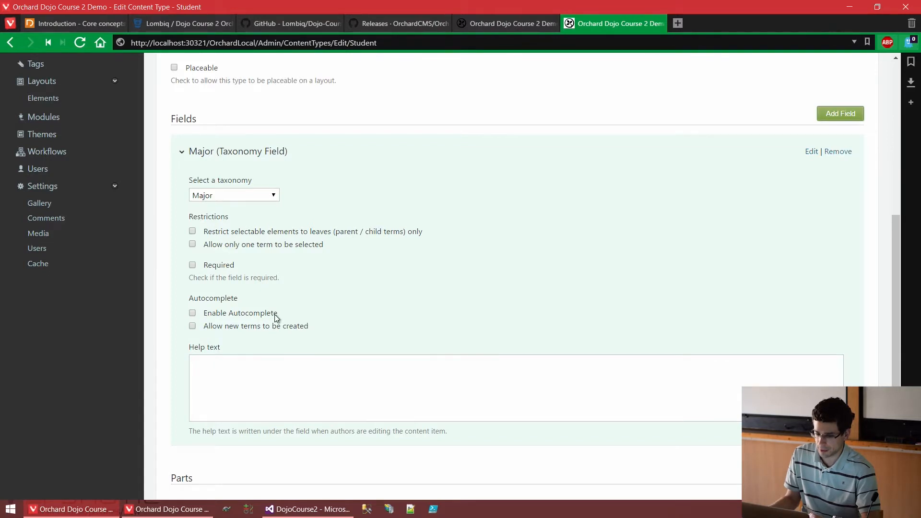
left_click_drag(234, 319, 202, 317)
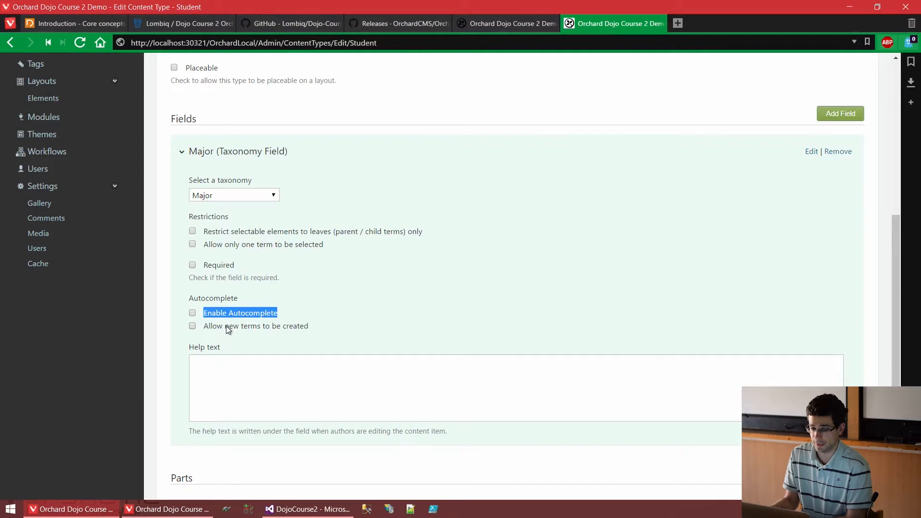
left_click_drag(225, 326, 293, 327)
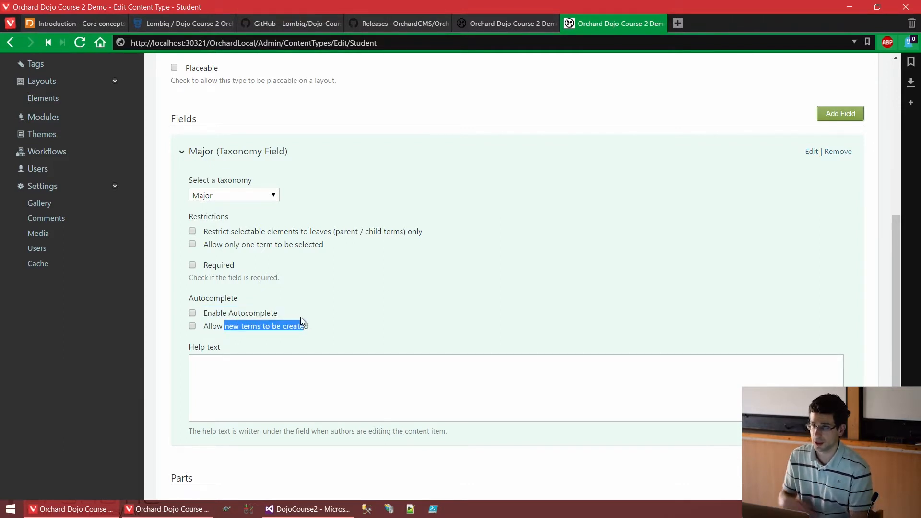
left_click(244, 313)
left_click(230, 326)
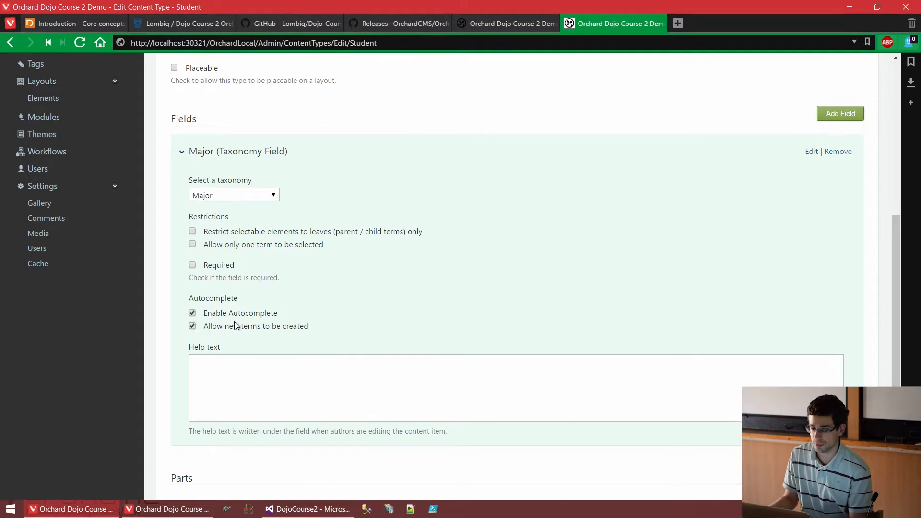
left_click(239, 327)
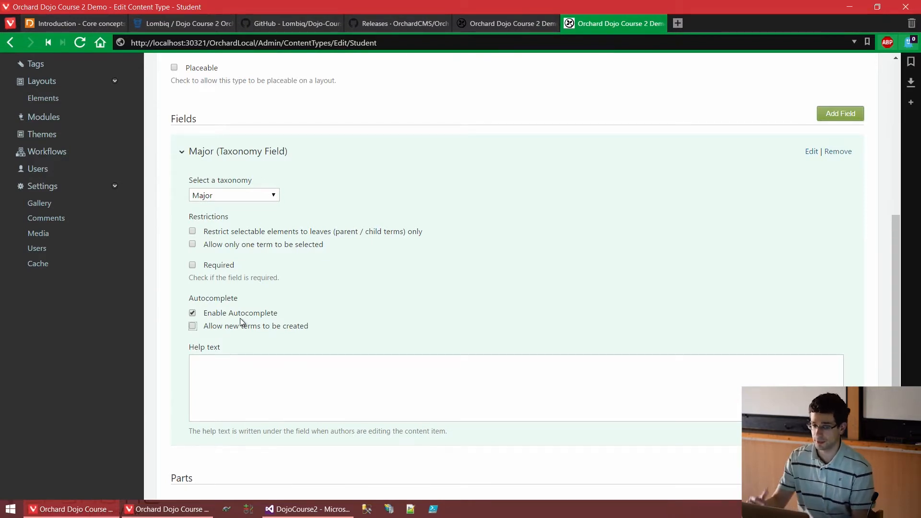
left_click(258, 315)
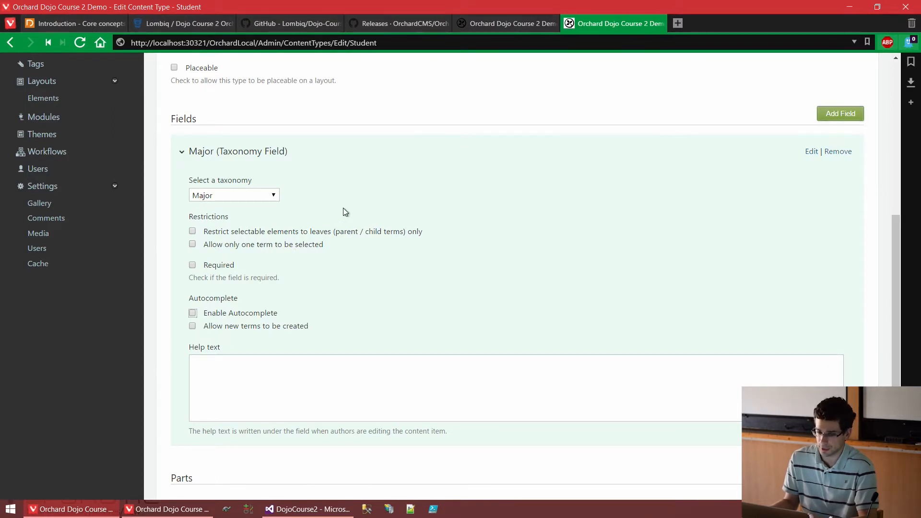
- Save the Student content type with its Major field settings
scroll(342, 209, "down", 4)
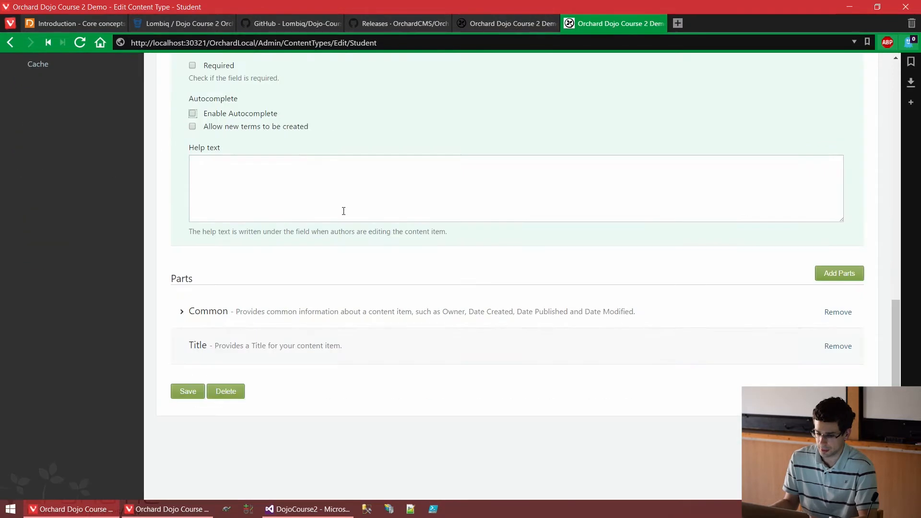
left_click(188, 394)
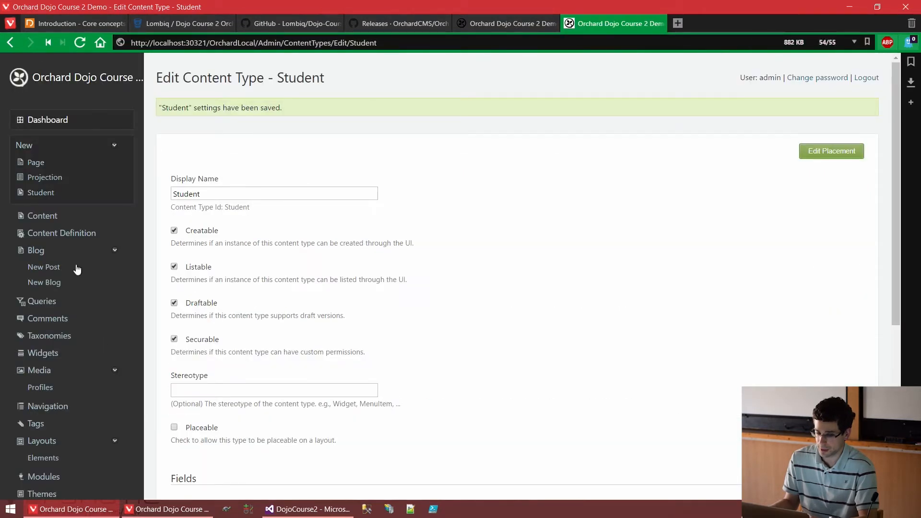
- Create a Student item titled with the student's full name, assign the Computer Science major, and publish it
left_click(81, 199)
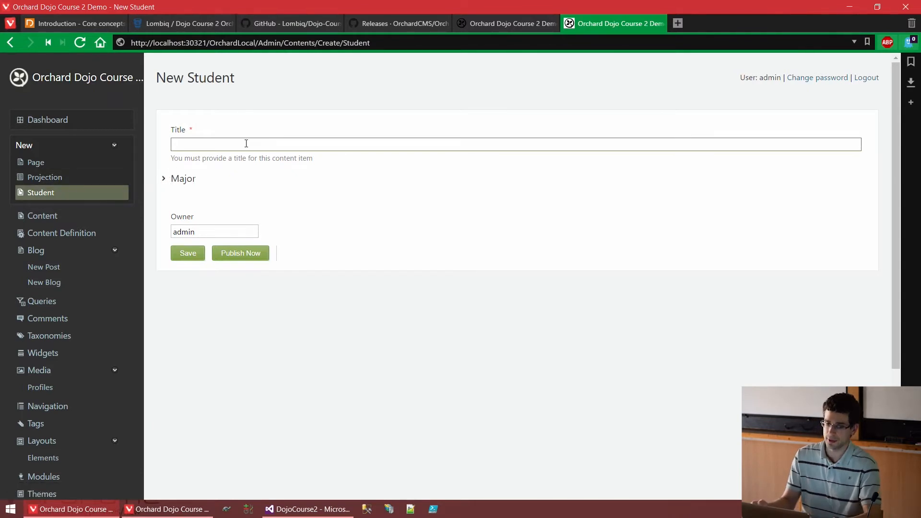
left_click(165, 181)
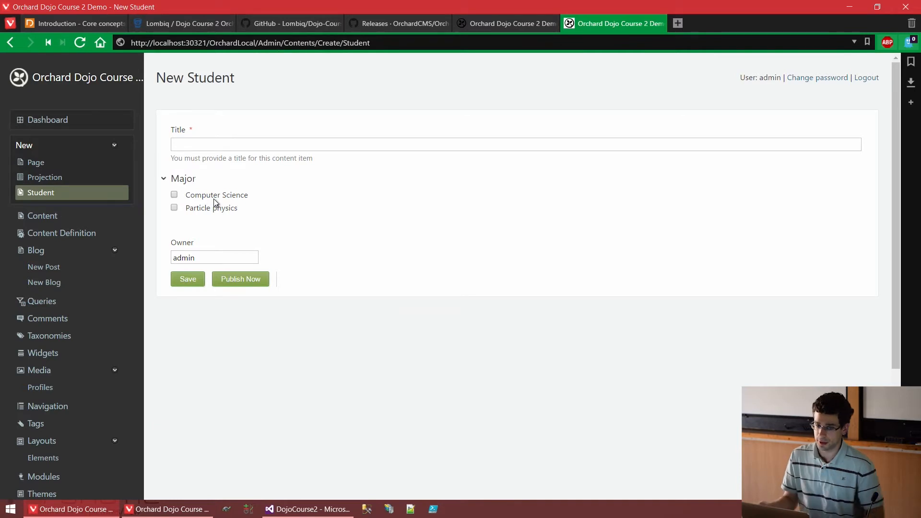
left_click(264, 145)
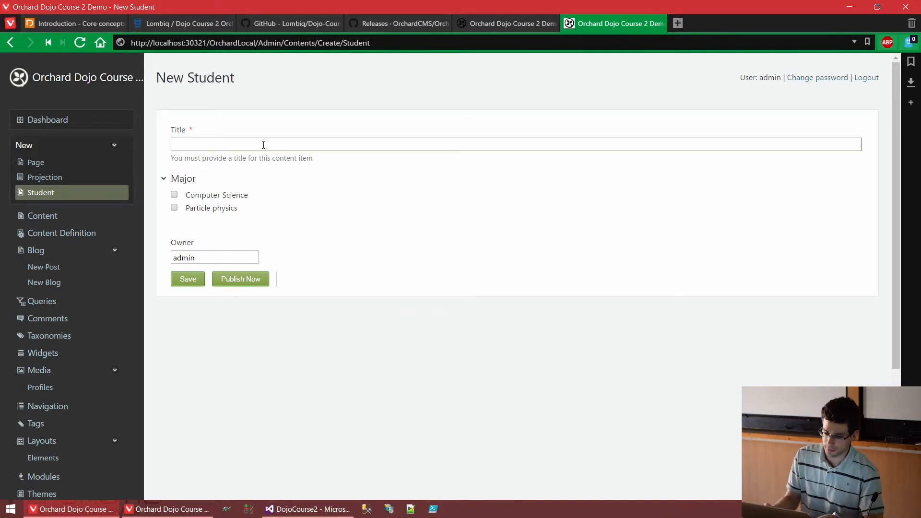
type("Jon Doe")
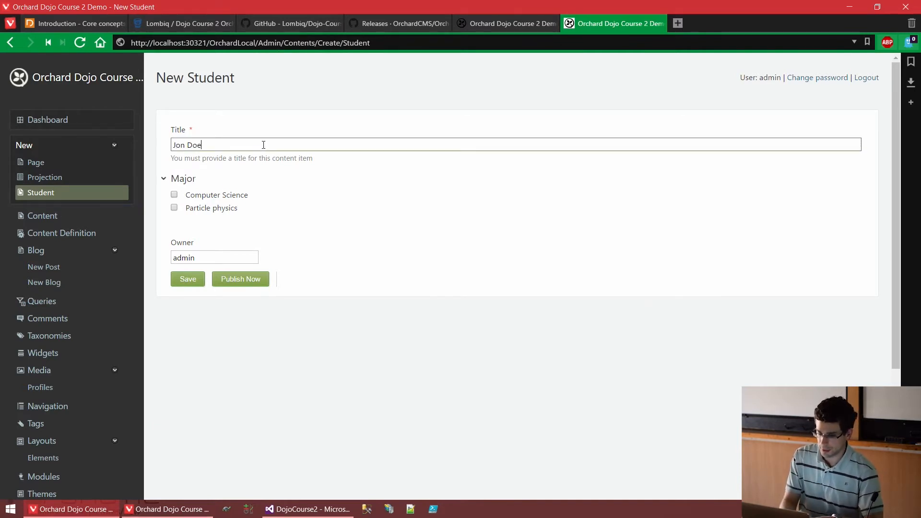
left_click(226, 196)
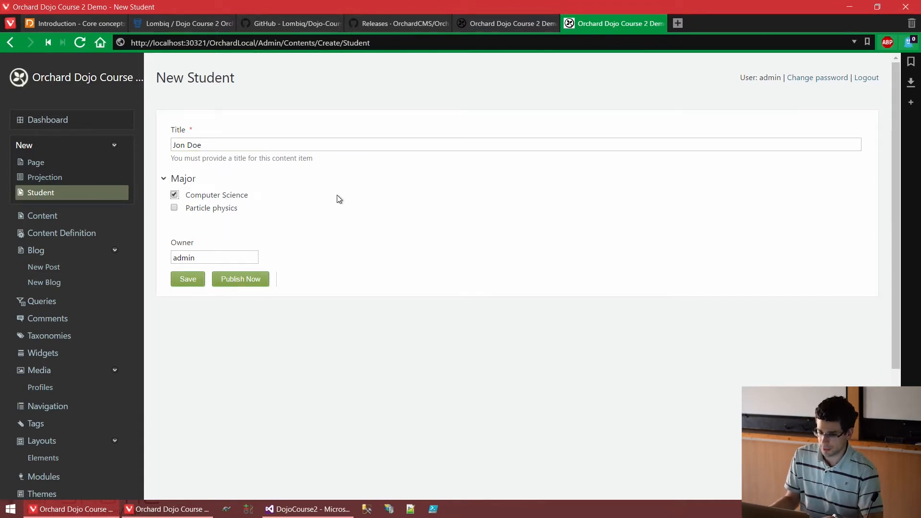
left_click(246, 284)
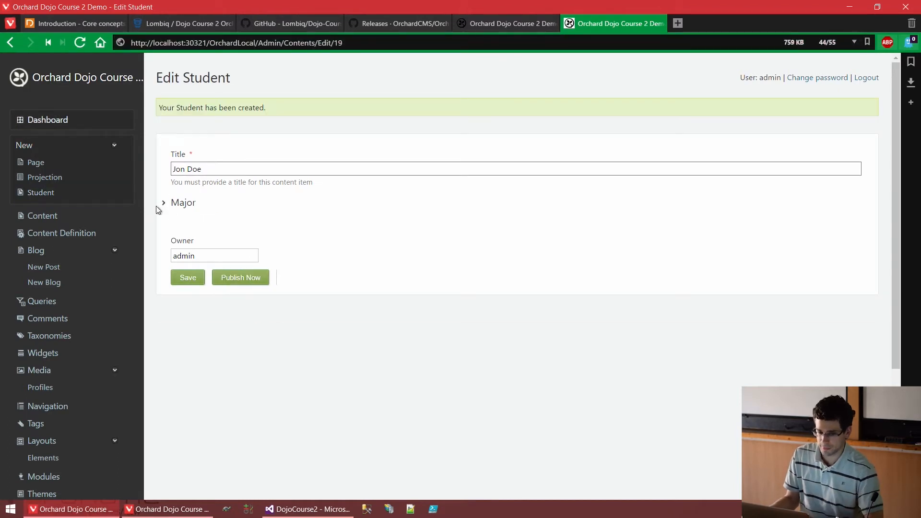
- Create a second Student item titled with another student's full name, assign the Particle physics major, and publish it
left_click(73, 194)
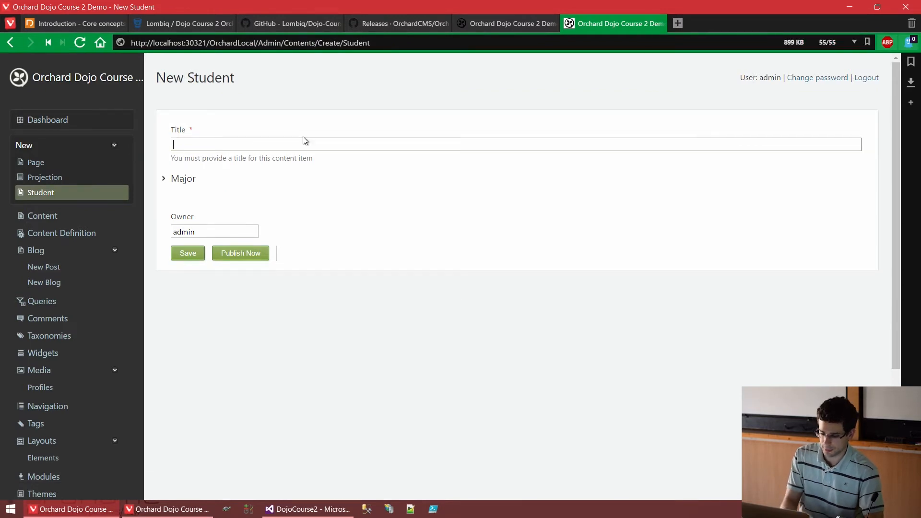
type("jAN")
key("BackSpace")
key("BackSpace")
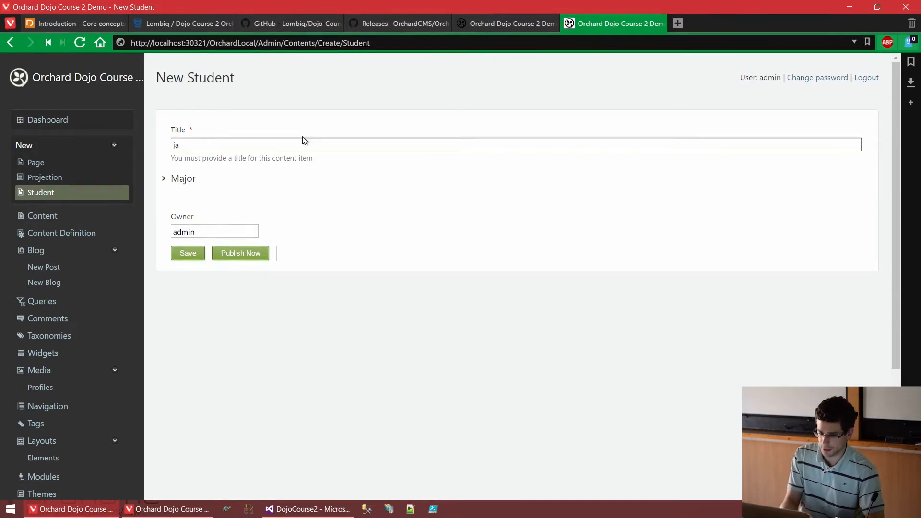
type("ANE")
key("BackSpace")
key("BackSpace")
key("BackSpace")
key("BackSpace")
type("Jan")
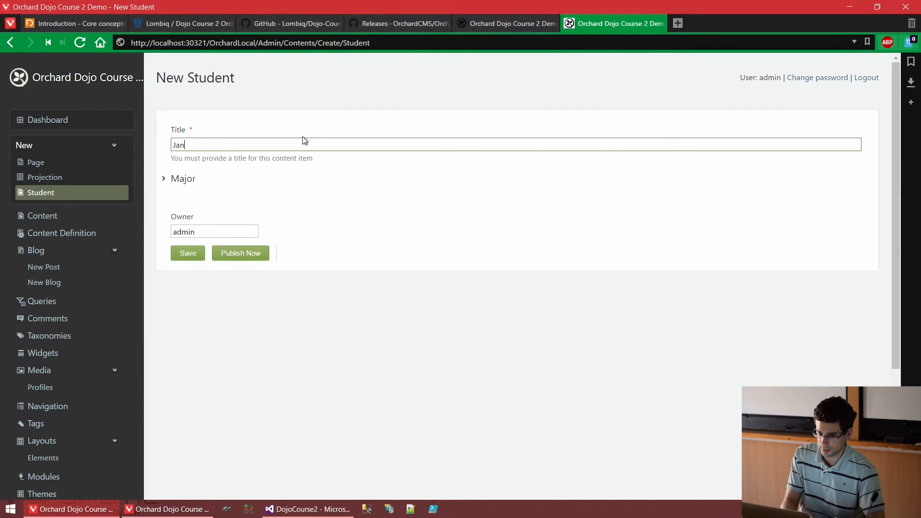
type("e Doe")
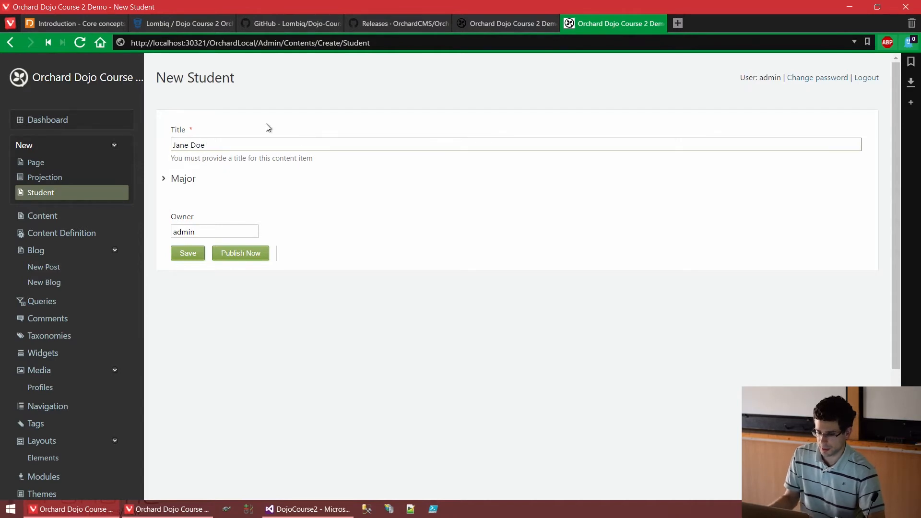
left_click(174, 178)
left_click(221, 209)
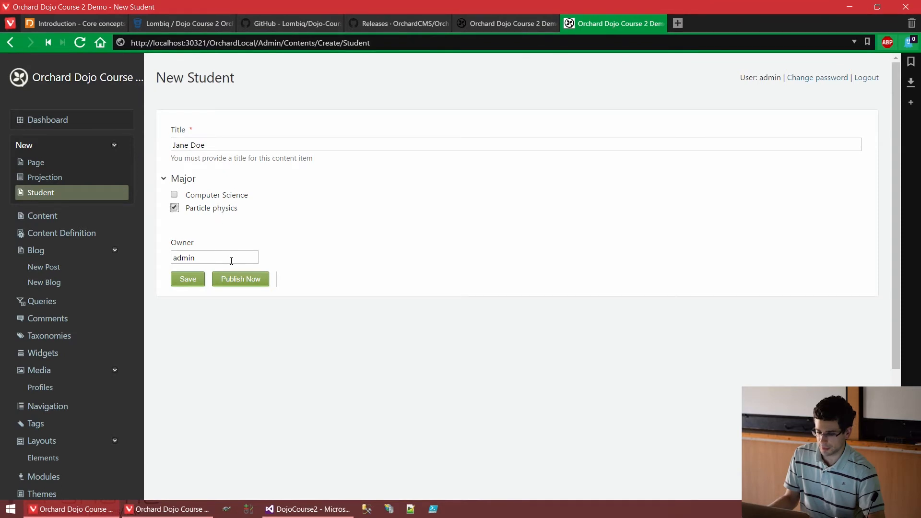
left_click(232, 280)
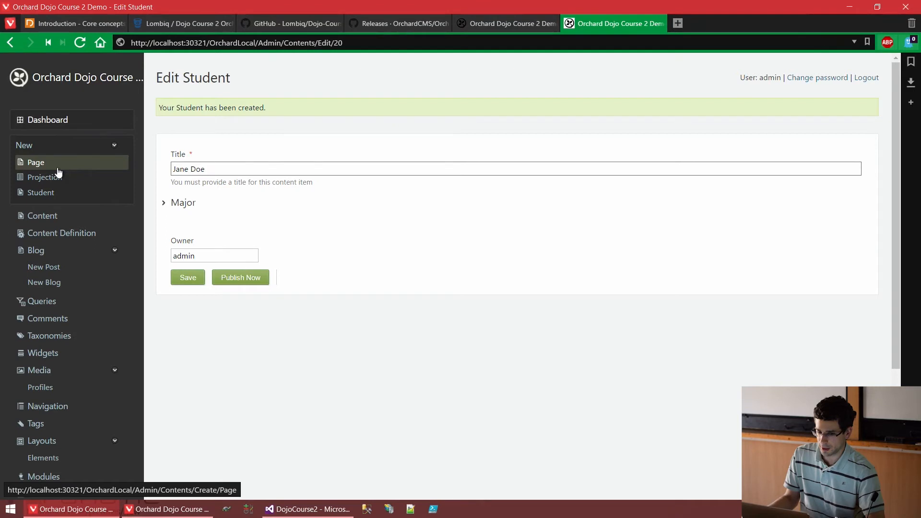
- Create a third Student item titled with the student's full name, assign both Computer Science and Particle physics as majors, and publish it
left_click(60, 193)
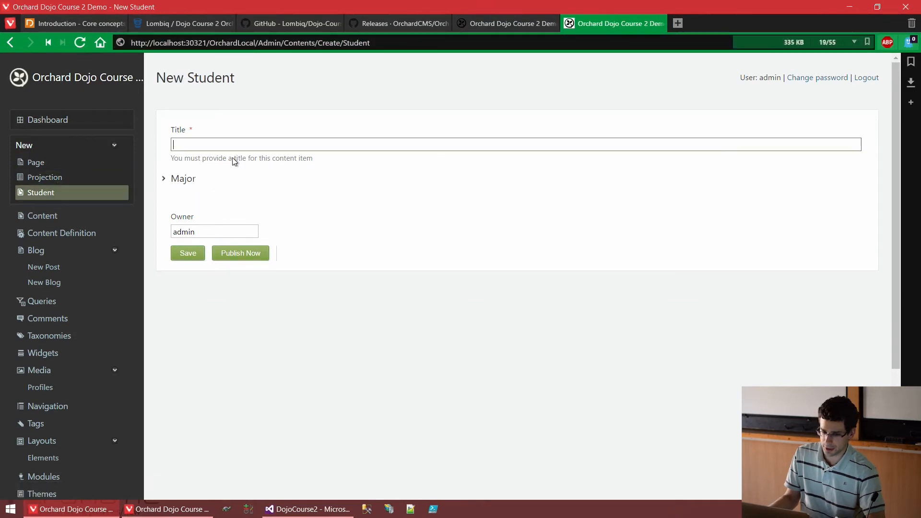
type("Jack Doe")
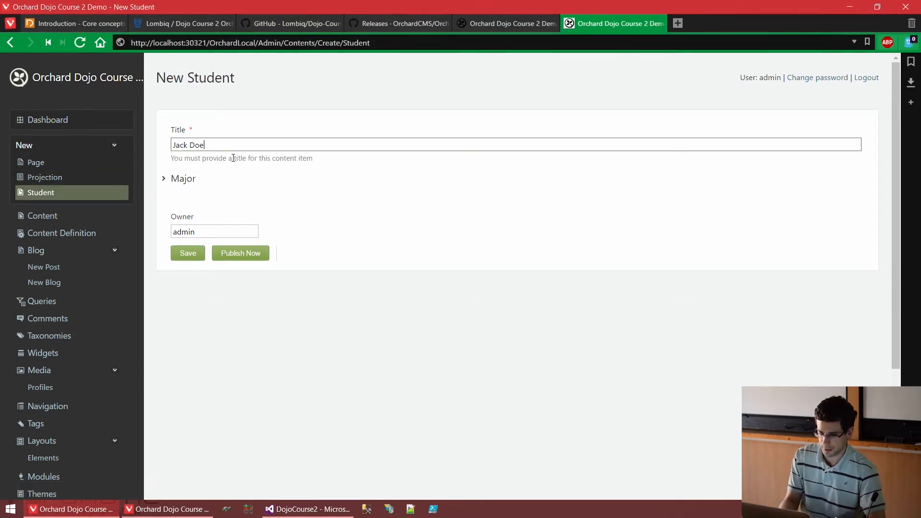
left_click(169, 179)
left_click(206, 200)
left_click(214, 211)
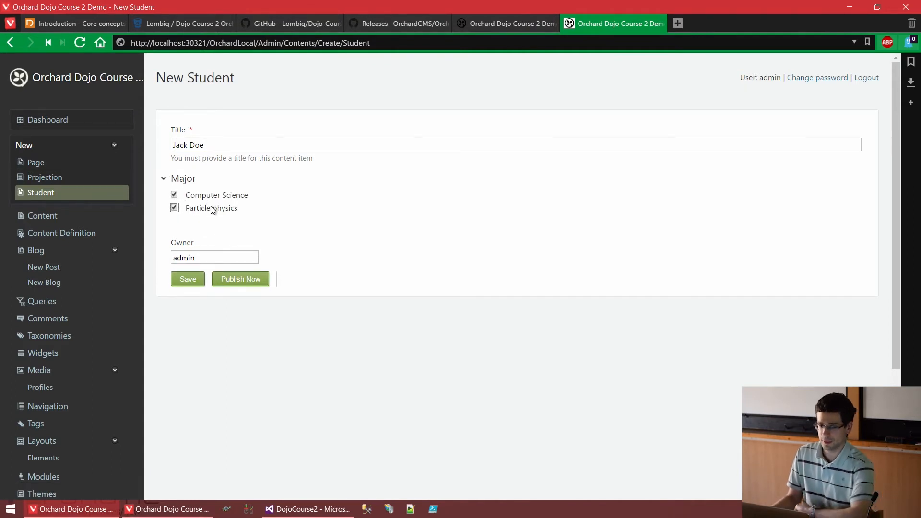
left_click(250, 287)
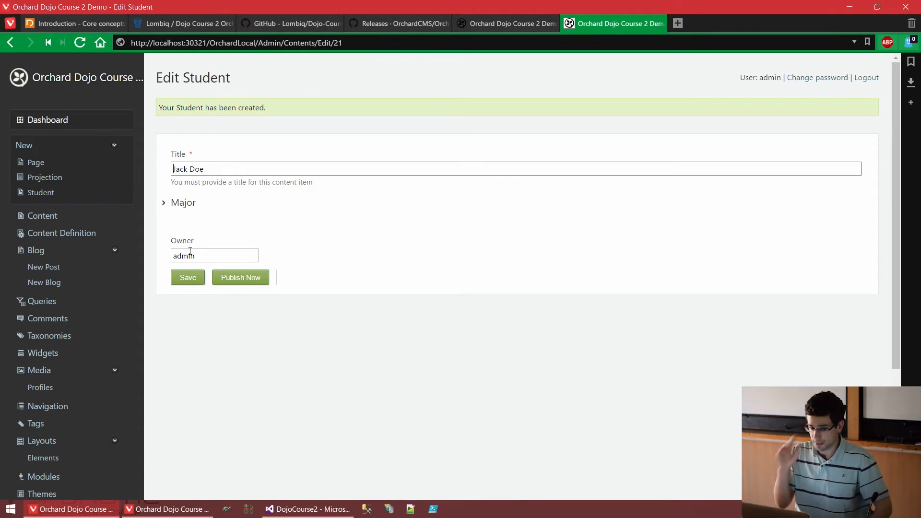
- Open the Major taxonomy for editing from the taxonomy list and examine its permalink
left_click(67, 338)
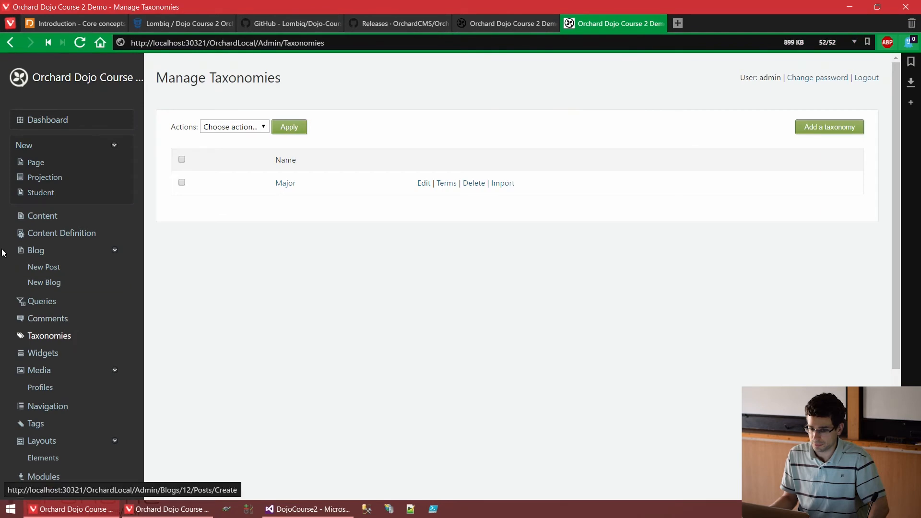
left_click(288, 183)
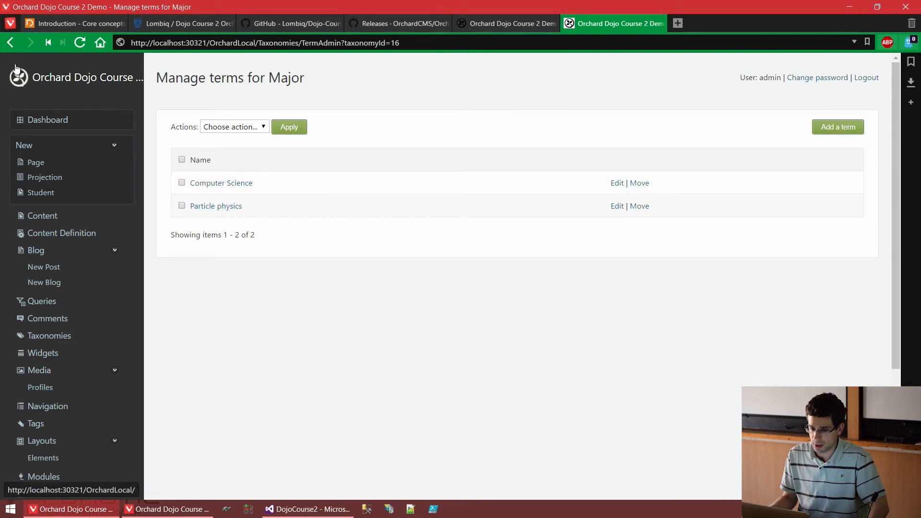
left_click(13, 45)
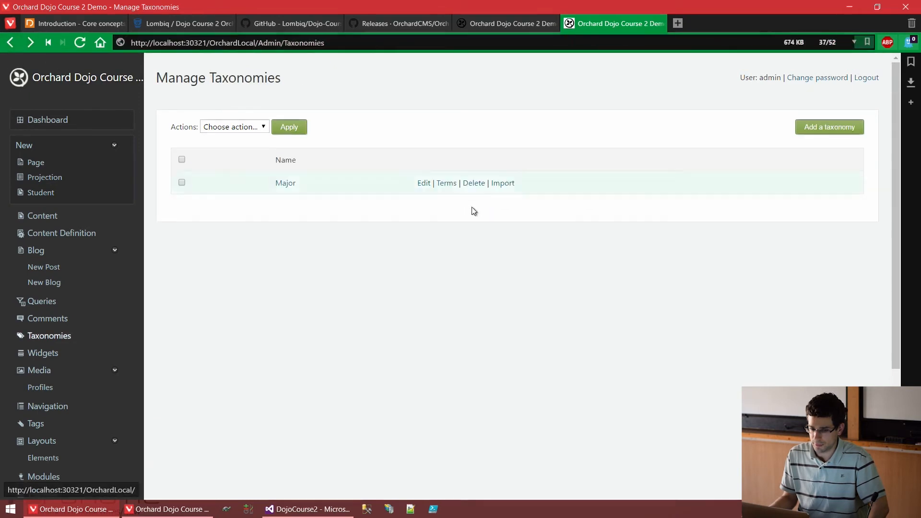
left_click(426, 183)
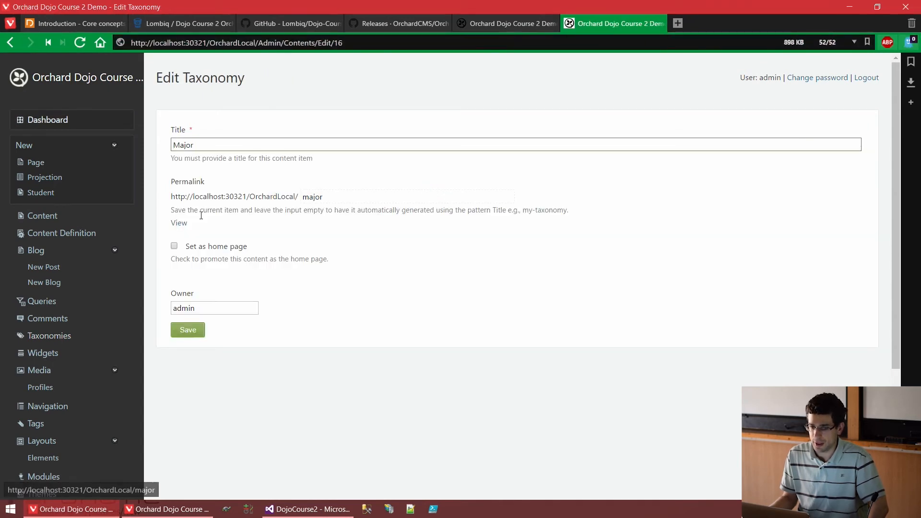
double_click(318, 197)
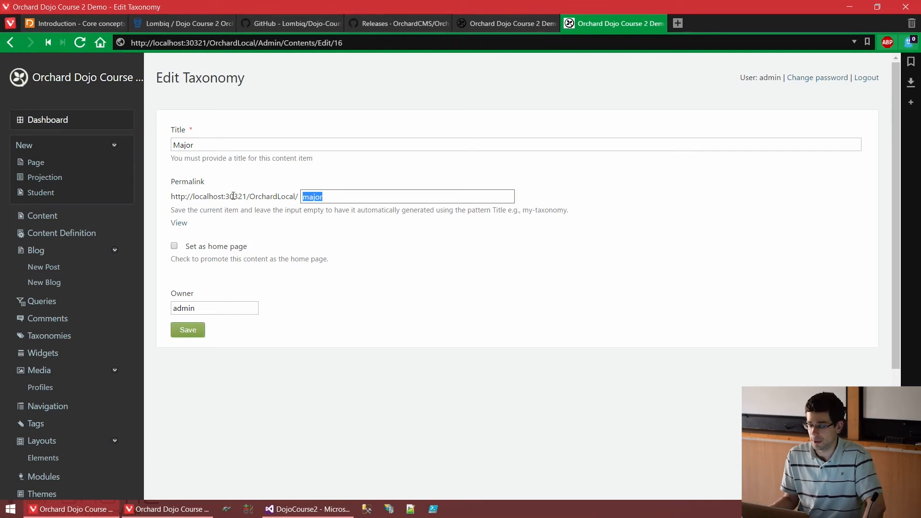
left_click(216, 208)
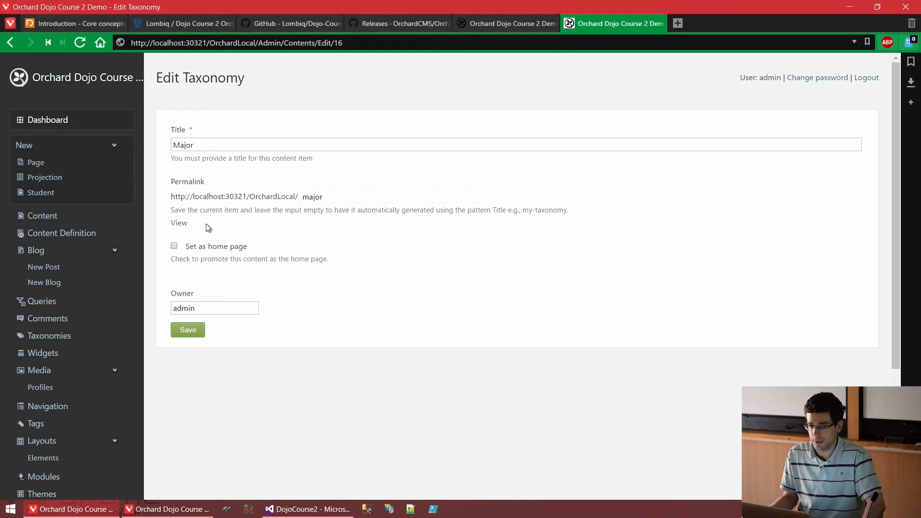
- View the Major taxonomy's public page in a new tab and check the student listings under Computer Science and Particle physics
middle_click(180, 224)
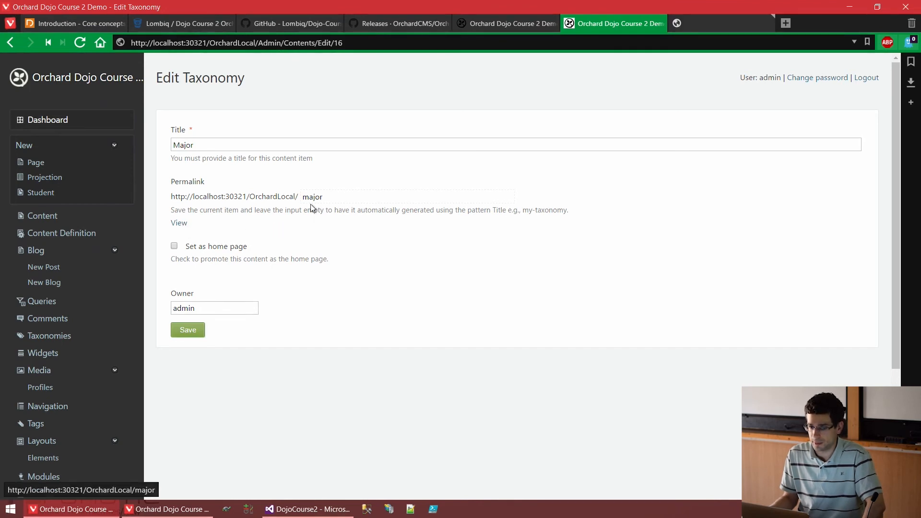
left_click(334, 196)
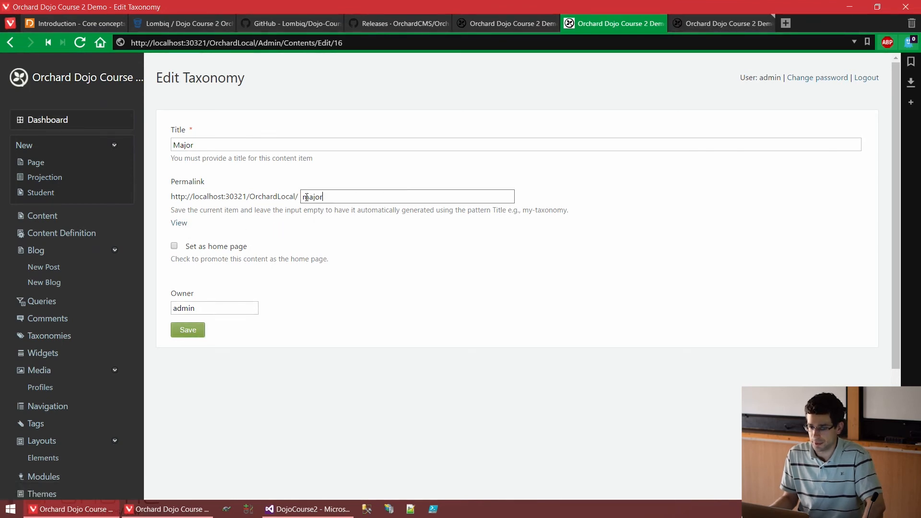
left_click(702, 24)
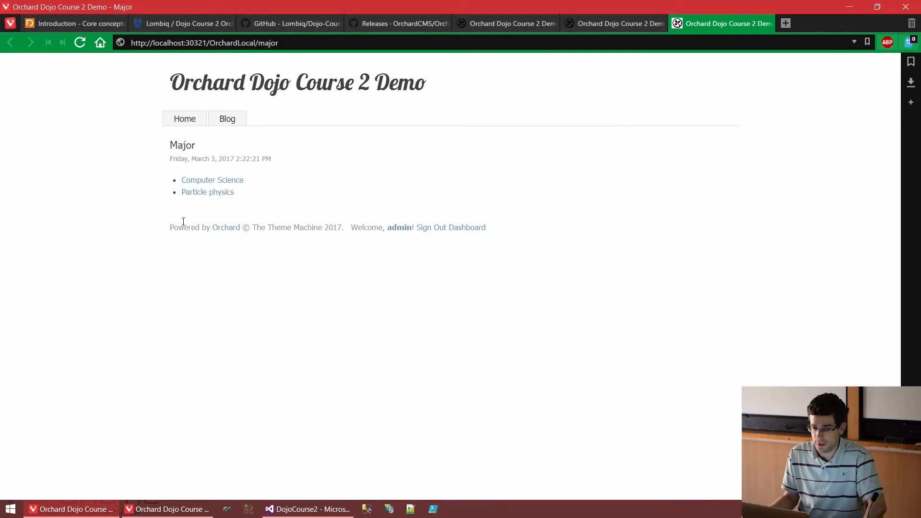
left_click(229, 183)
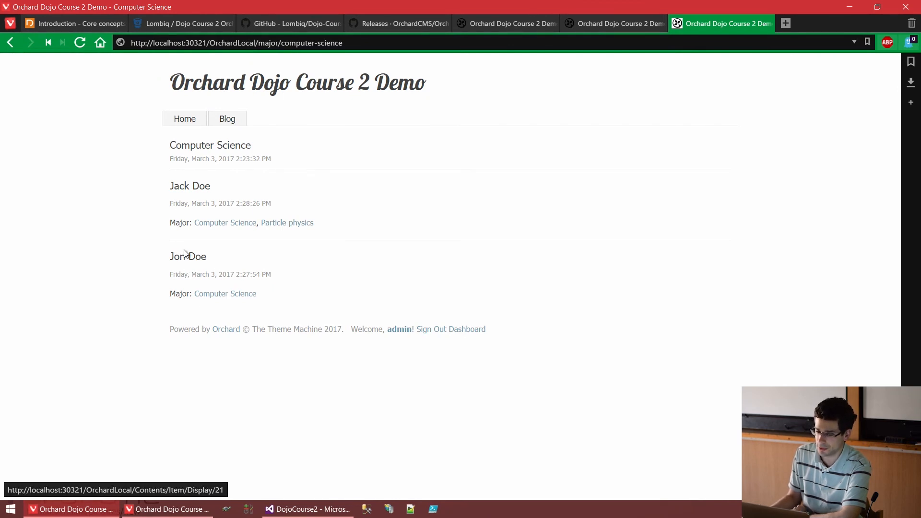
left_click(10, 43)
left_click(210, 194)
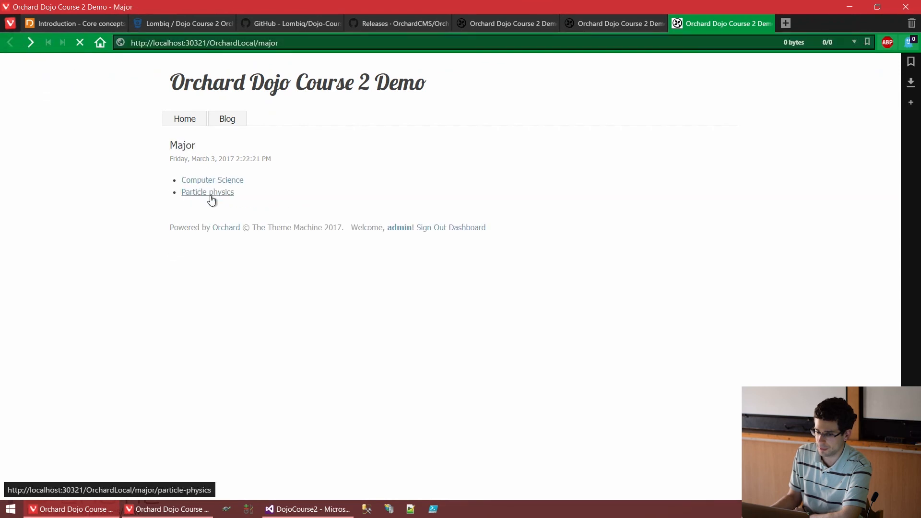